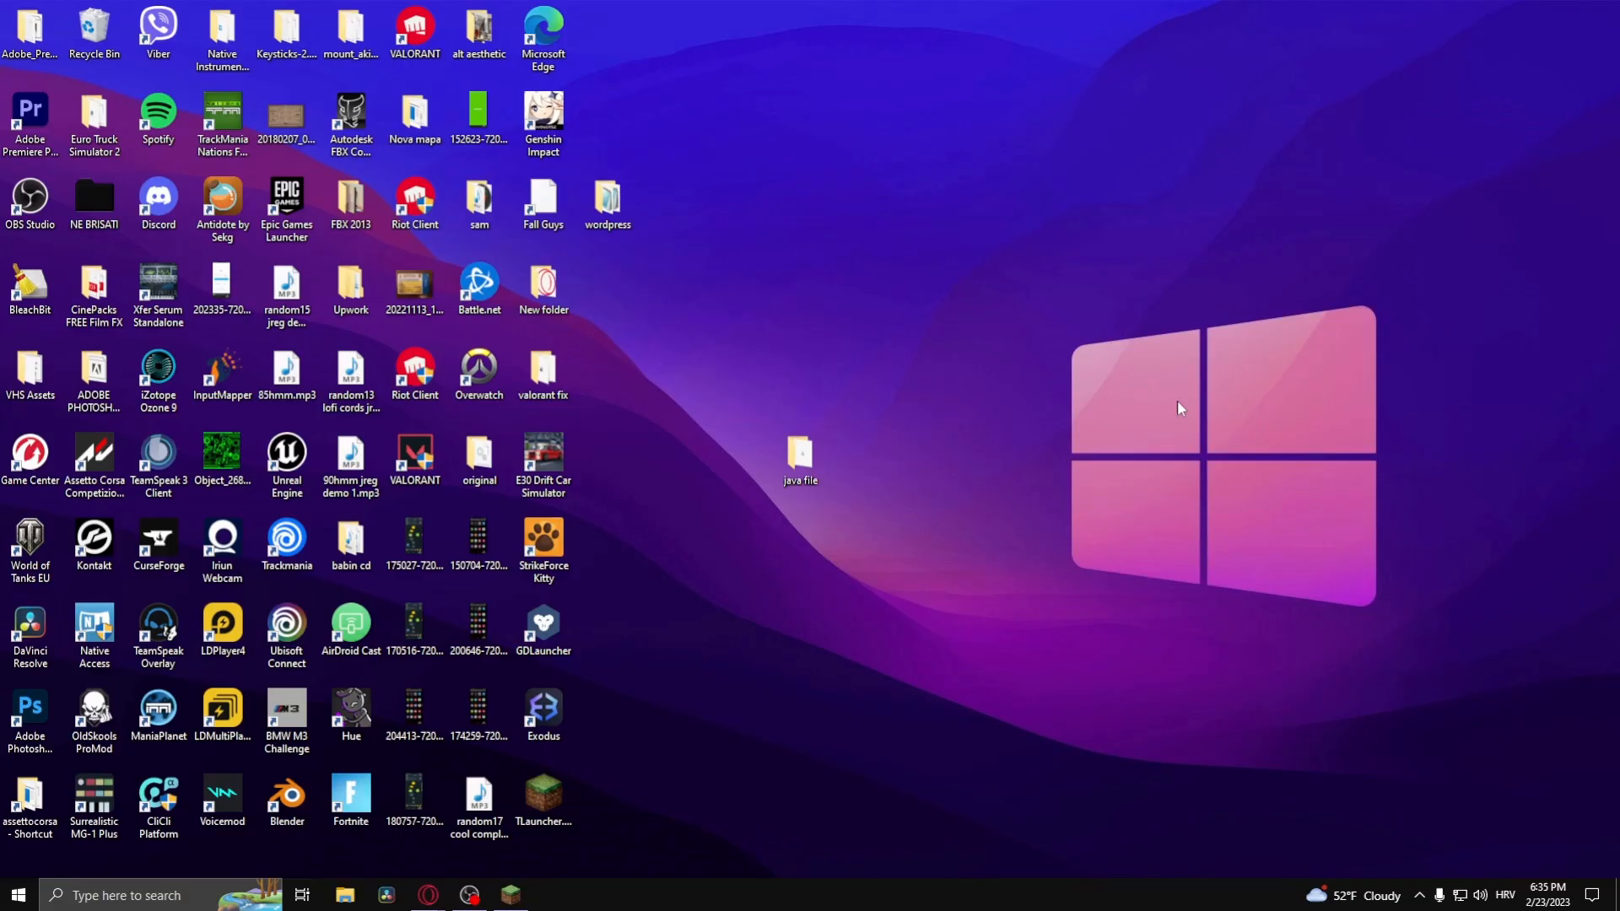
- Log out of the Microsoft account via the profile dropdown and close the launcher
left_click(510, 895)
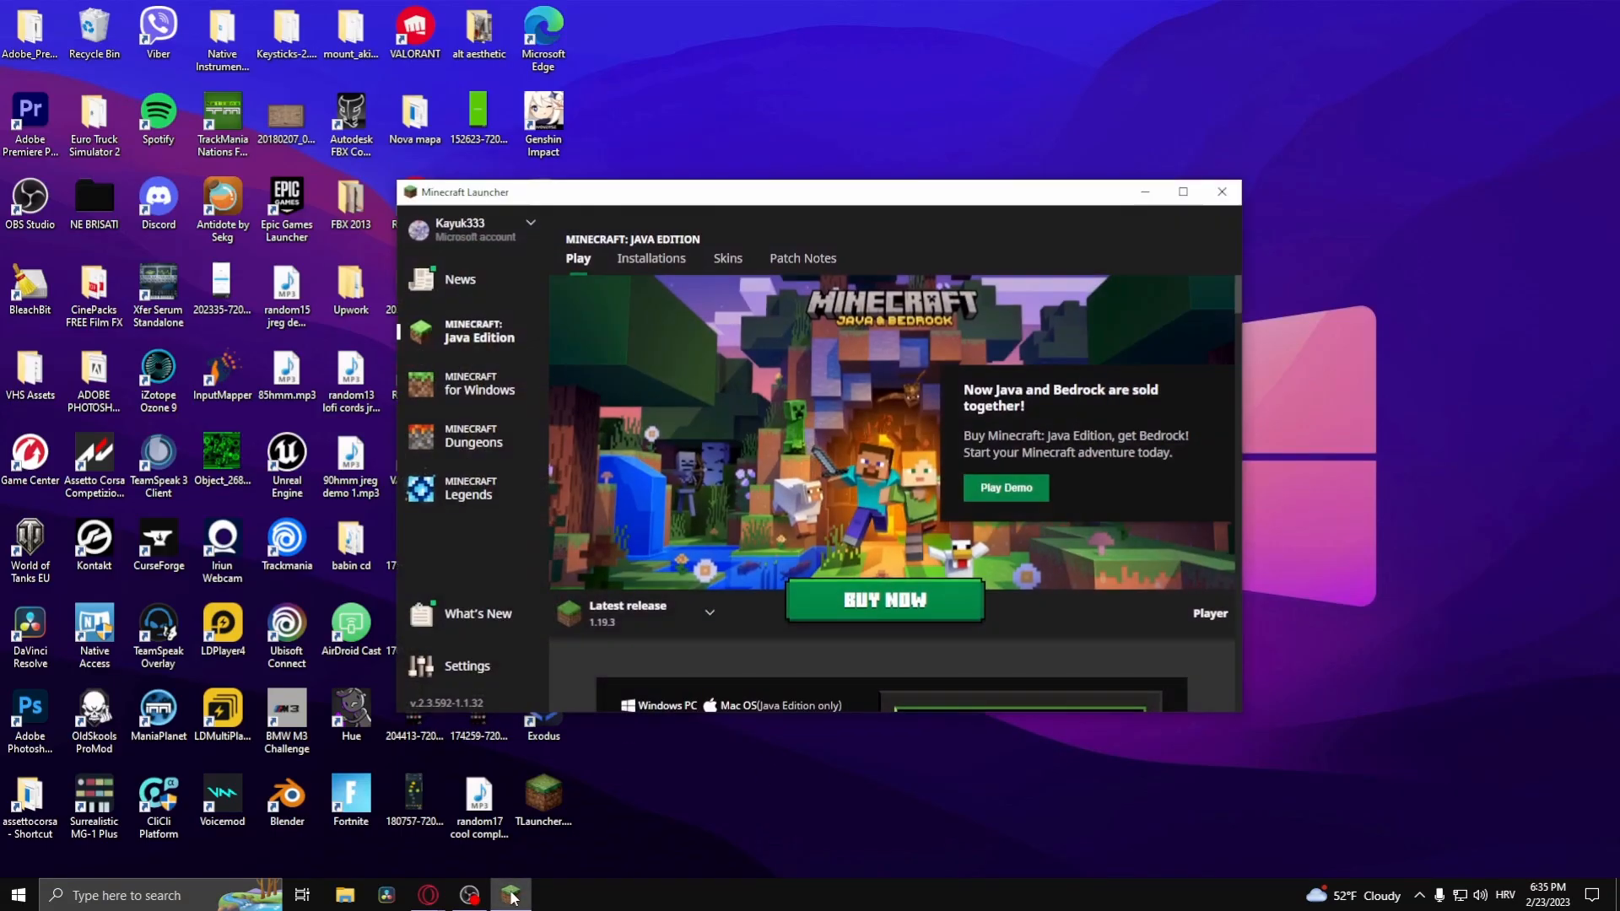
left_click(459, 223)
left_click(460, 321)
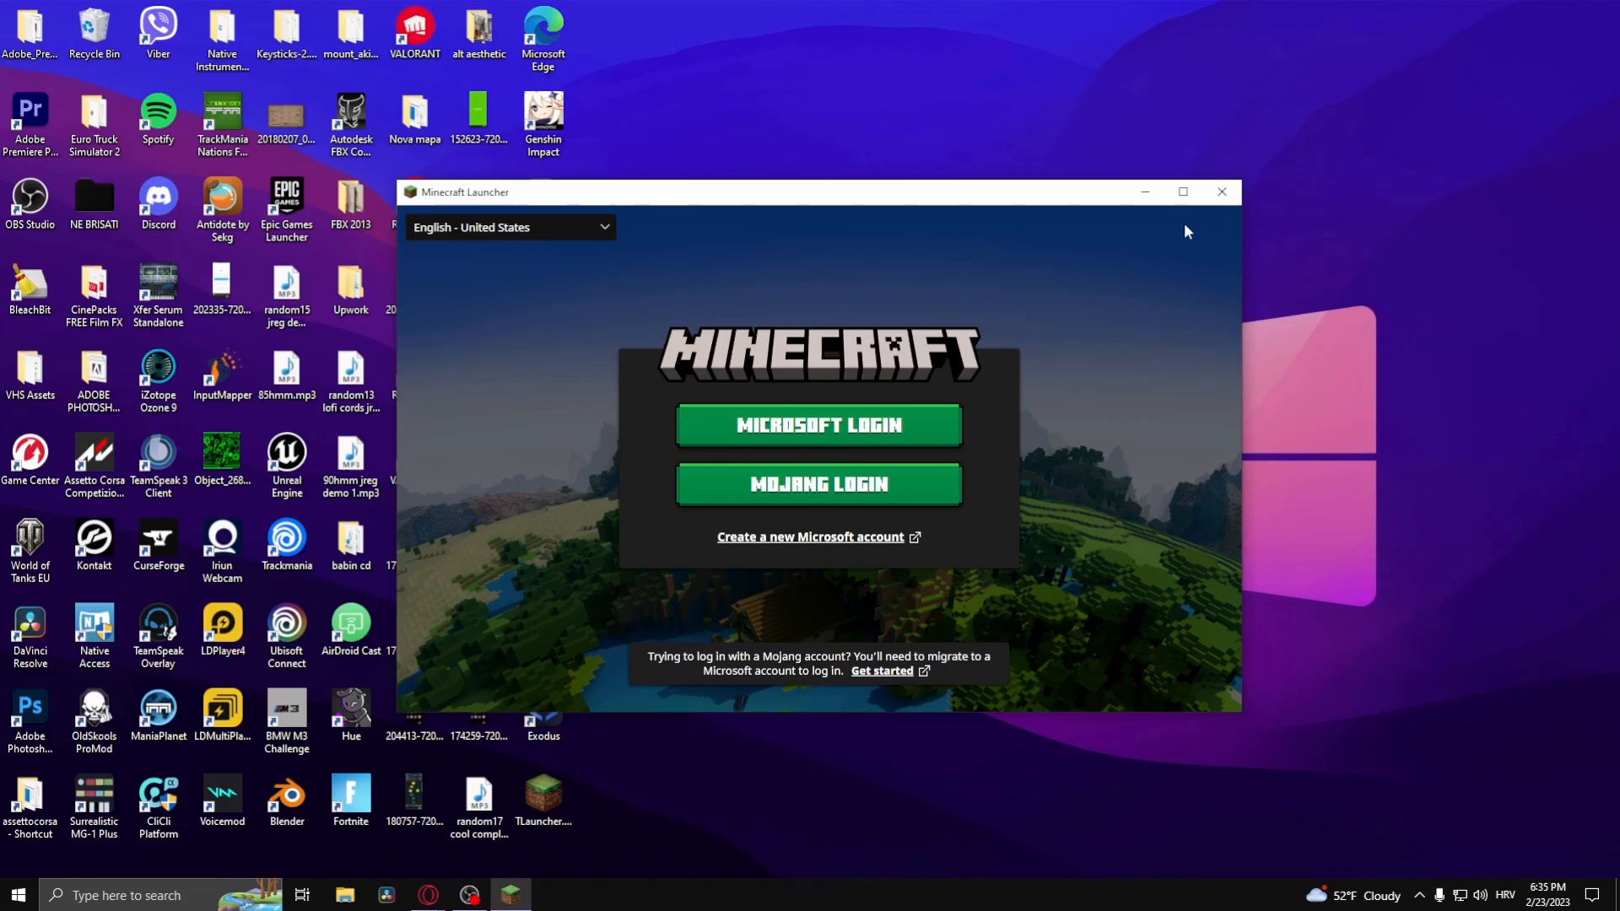
left_click(1221, 191)
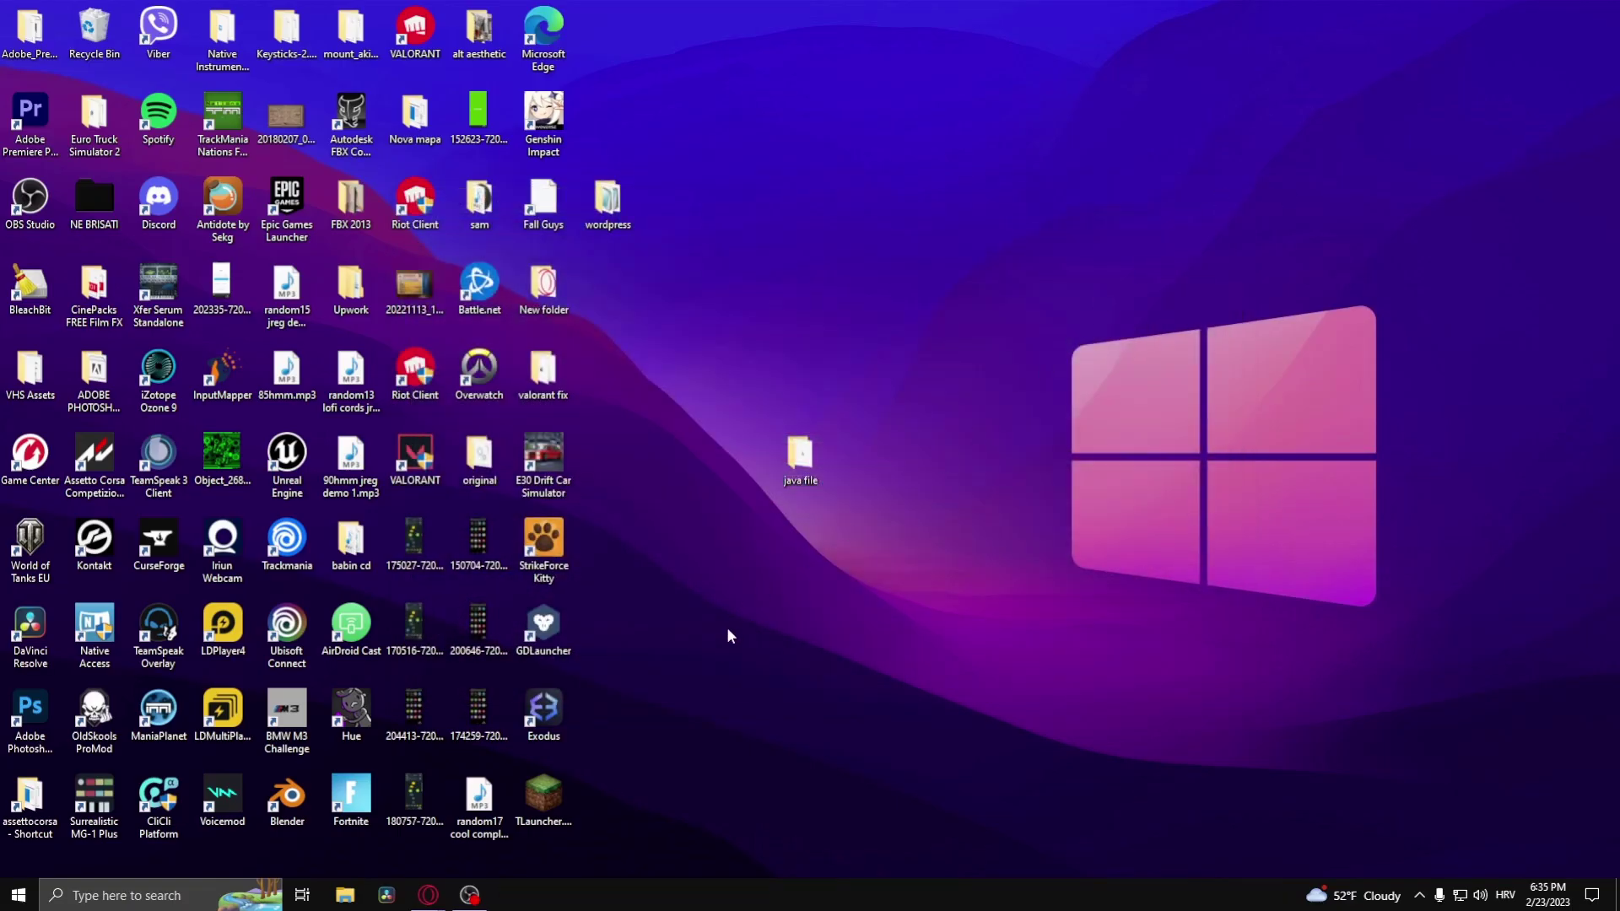
- Launch Opera GX and position the cursor at the end of the minecraft.net address
left_click(428, 894)
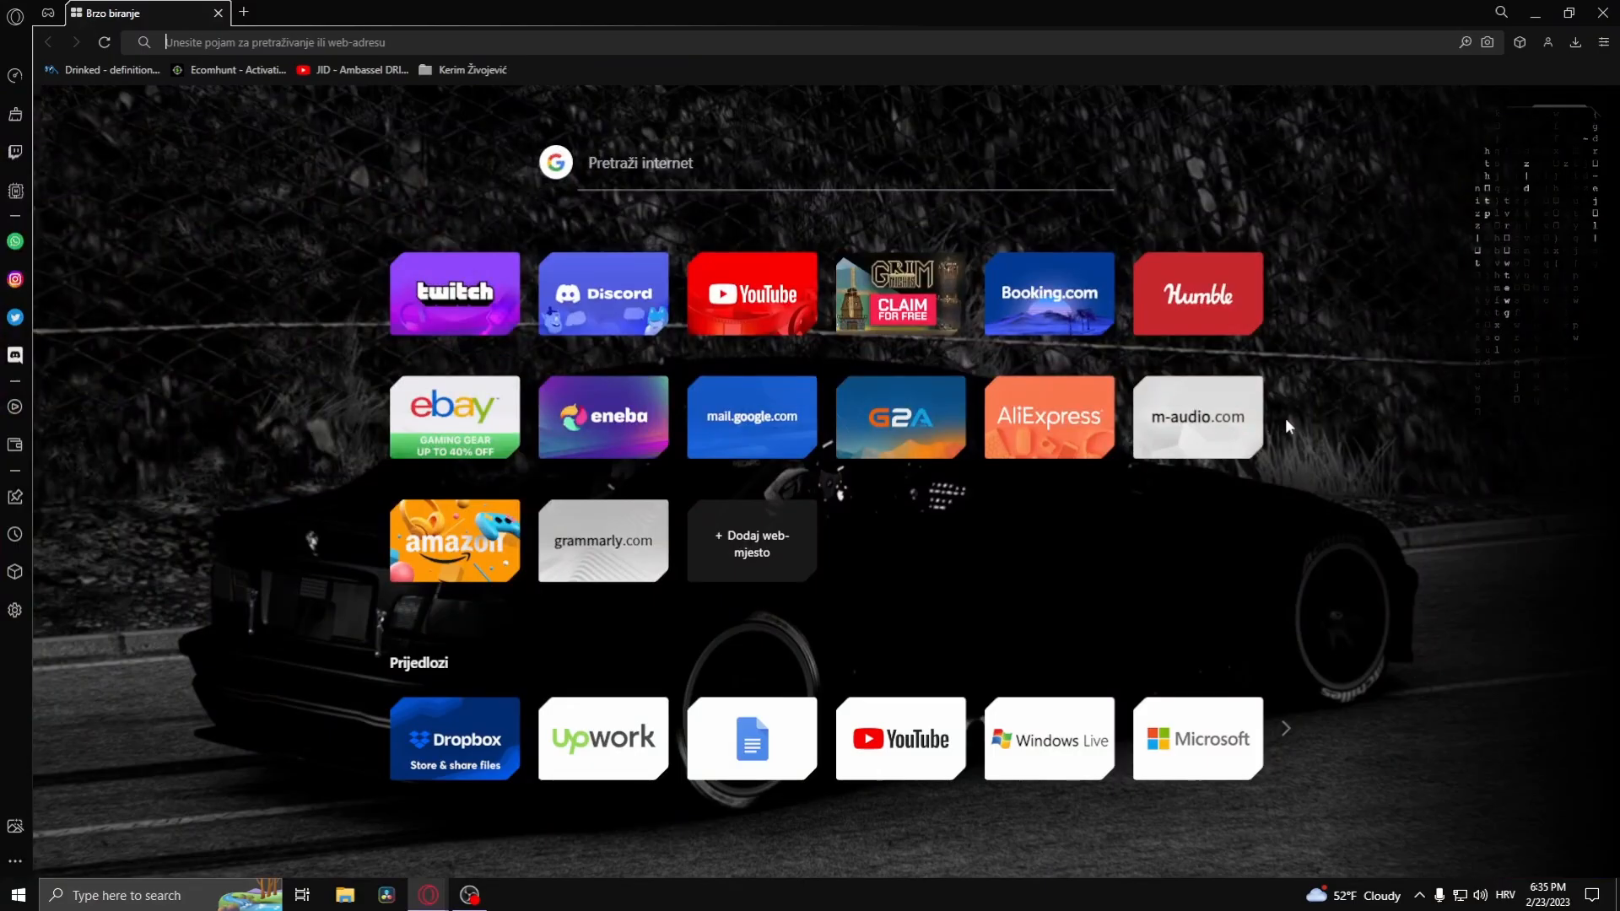
type("minecraft")
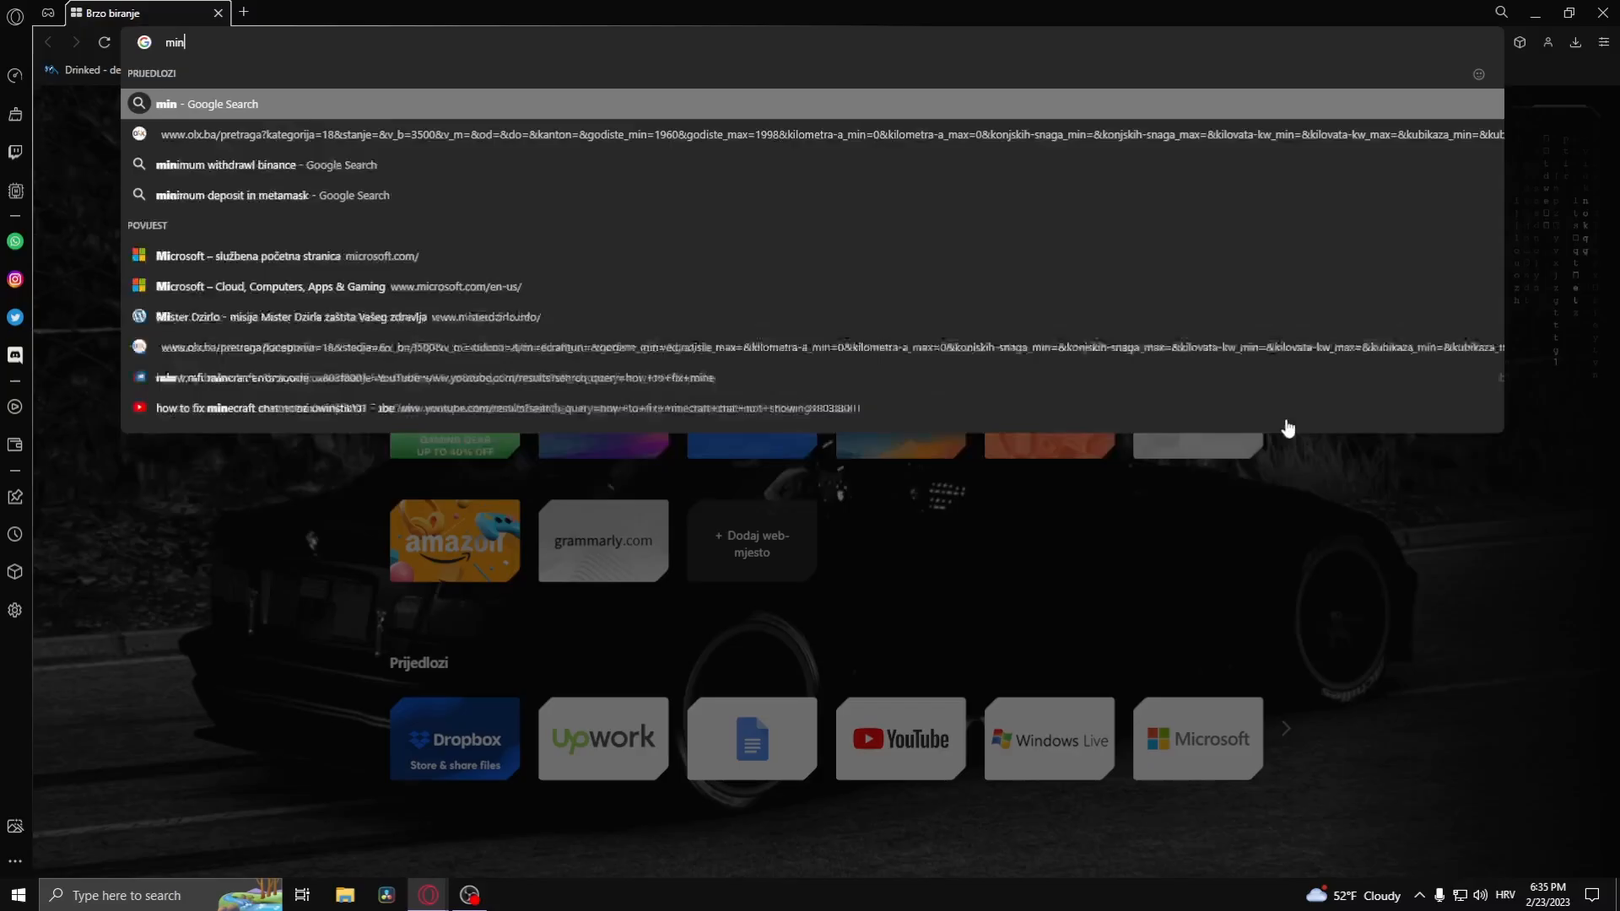
type(".")
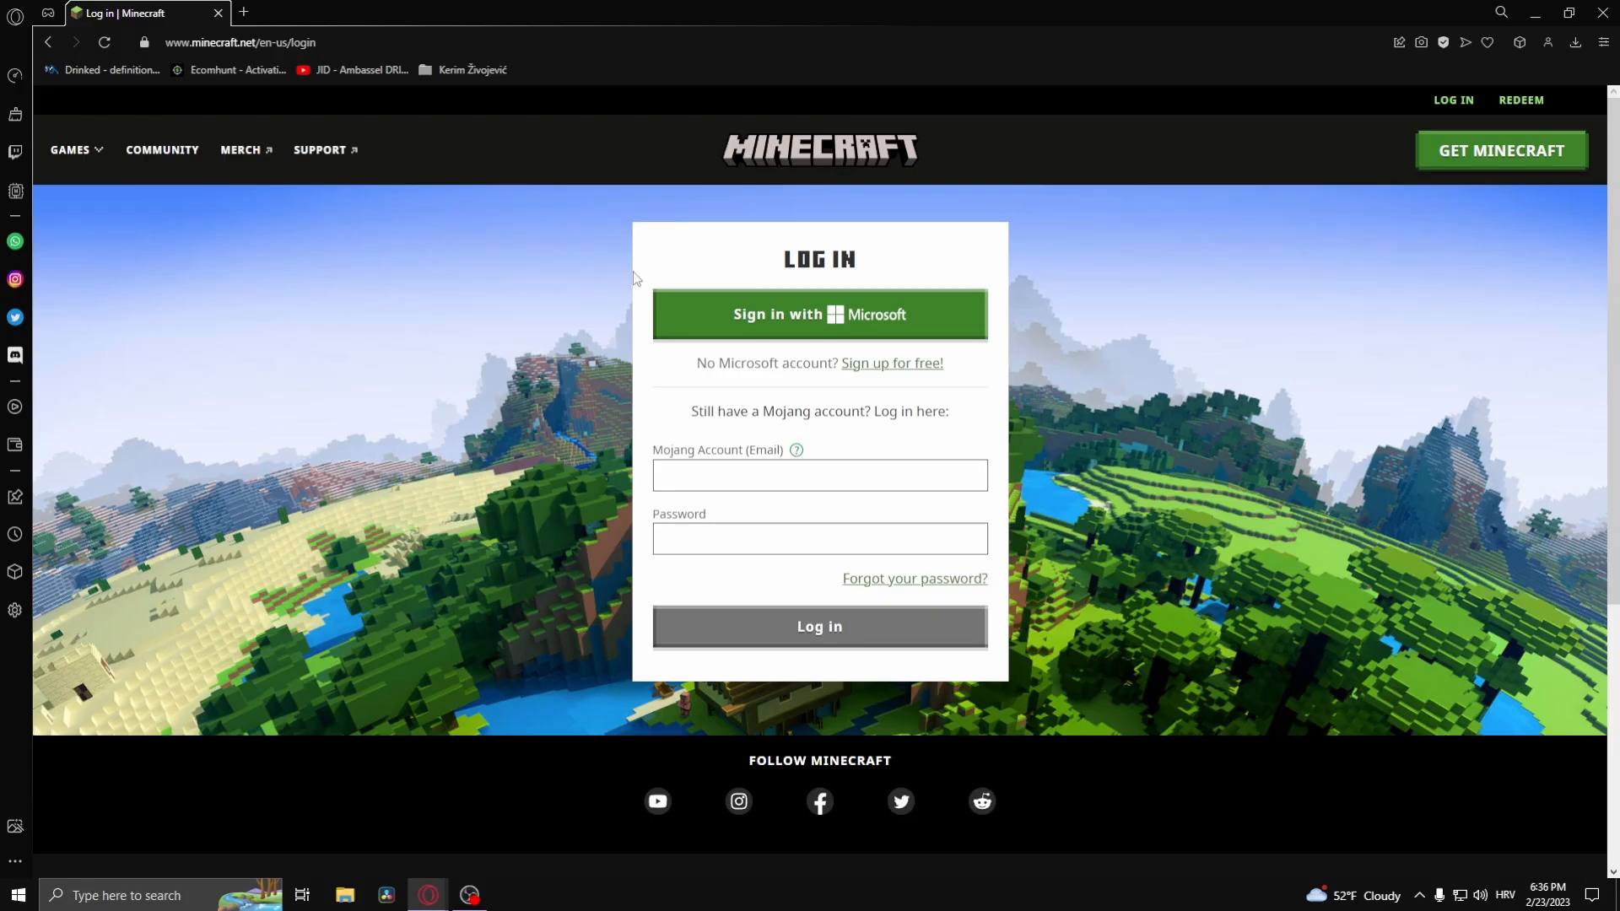
left_click(324, 42)
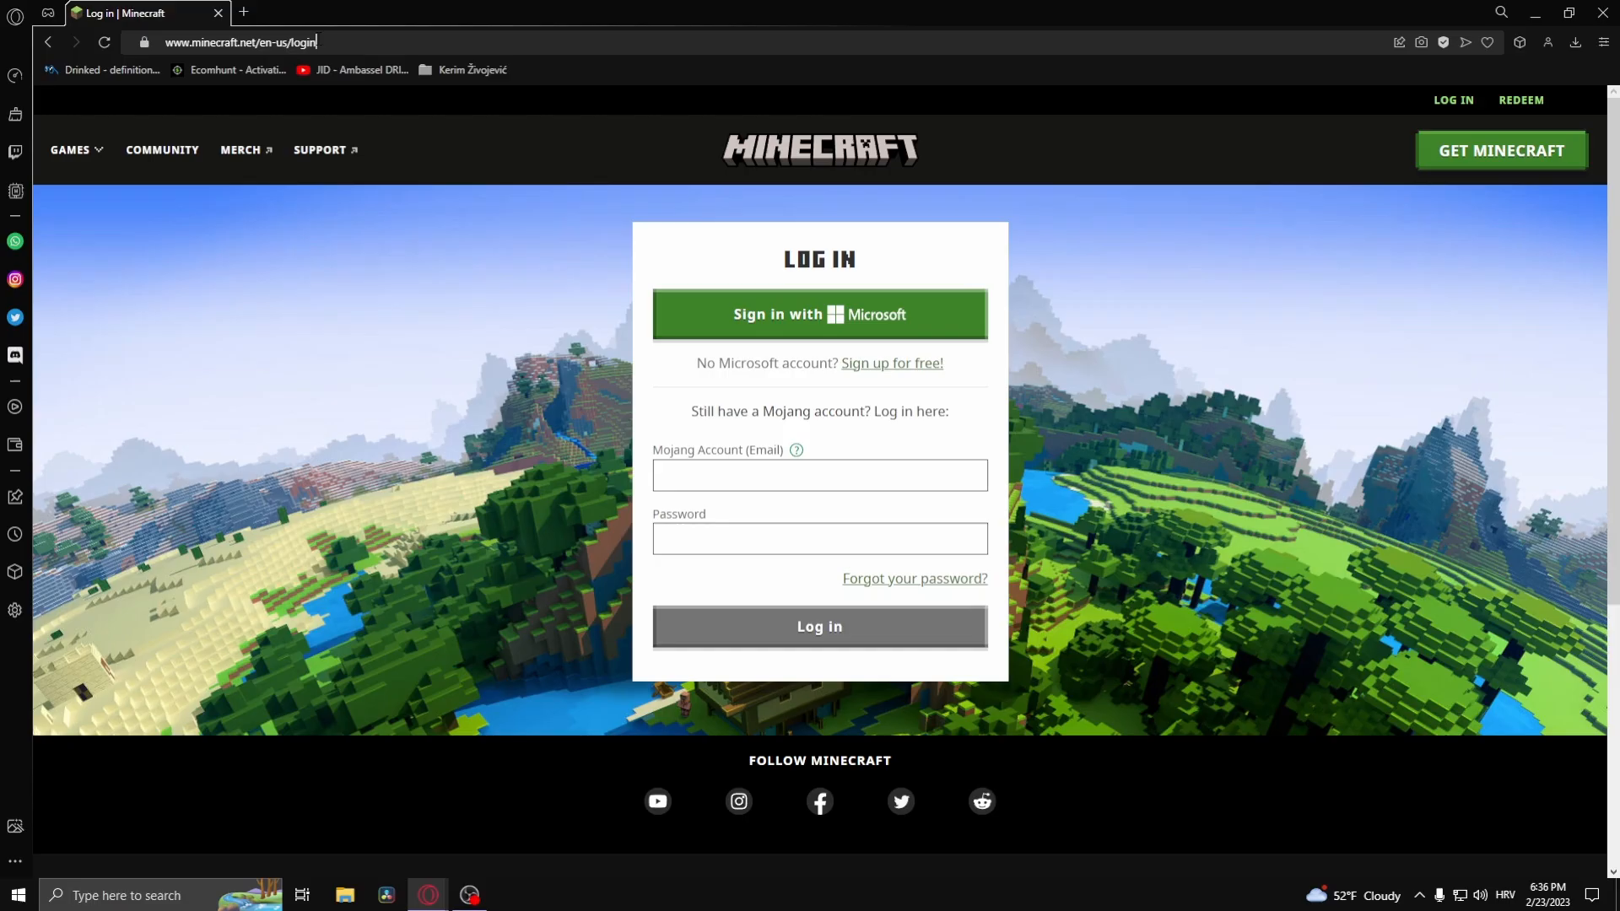
left_click(326, 42)
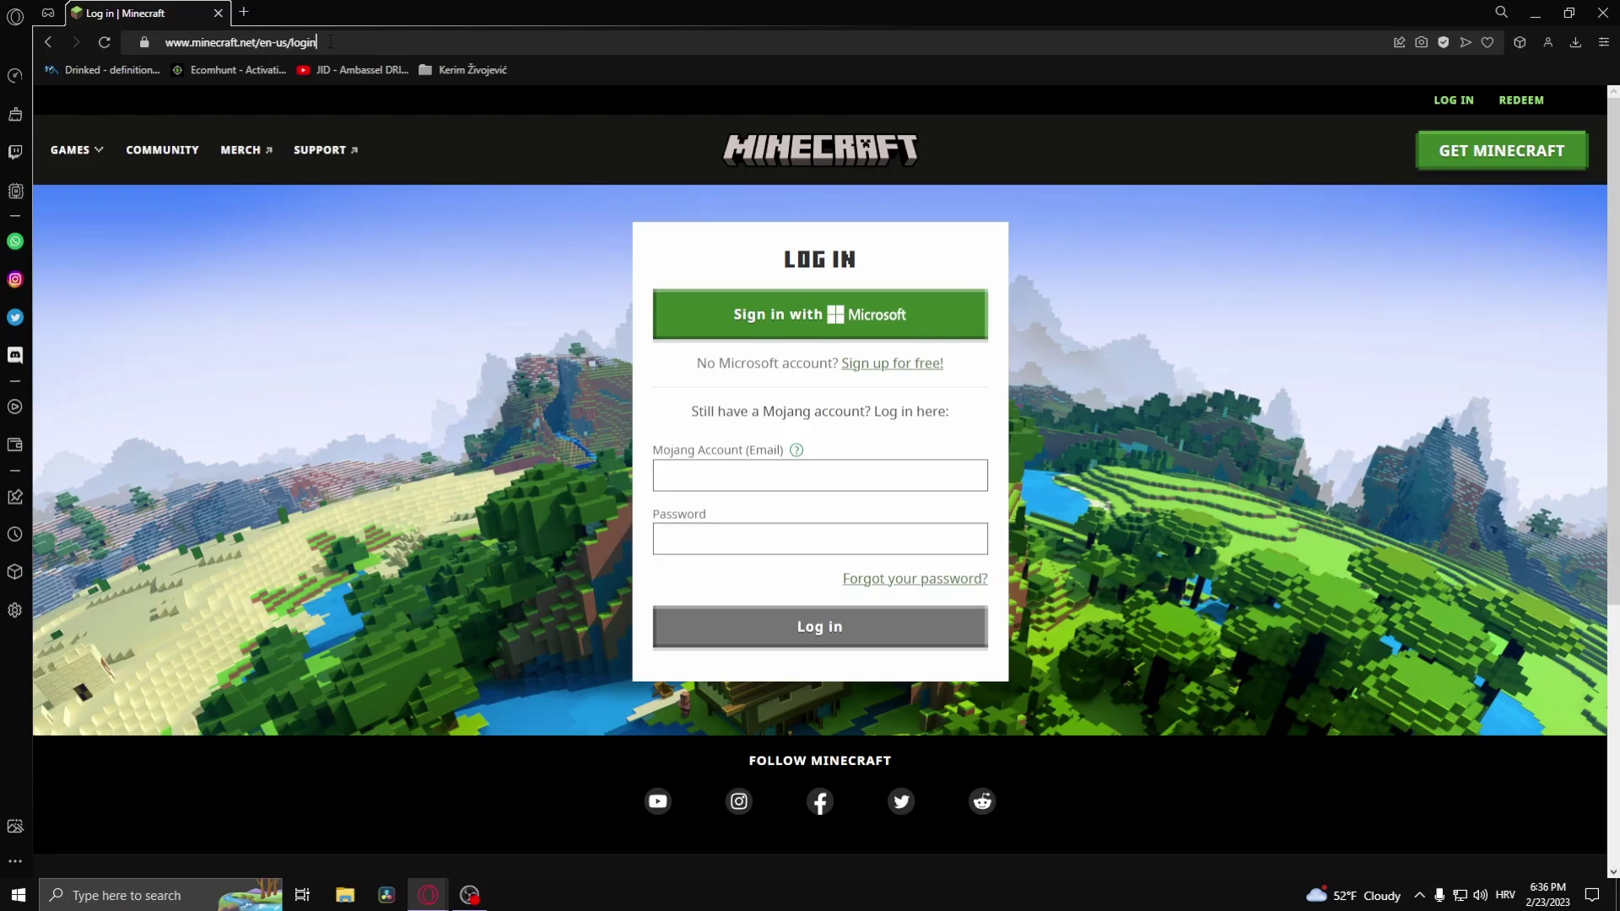
- Change the address to minecraft.net/en-us/download and load the download page
key("BackSpace")
key("BackSpace")
key("BackSpace")
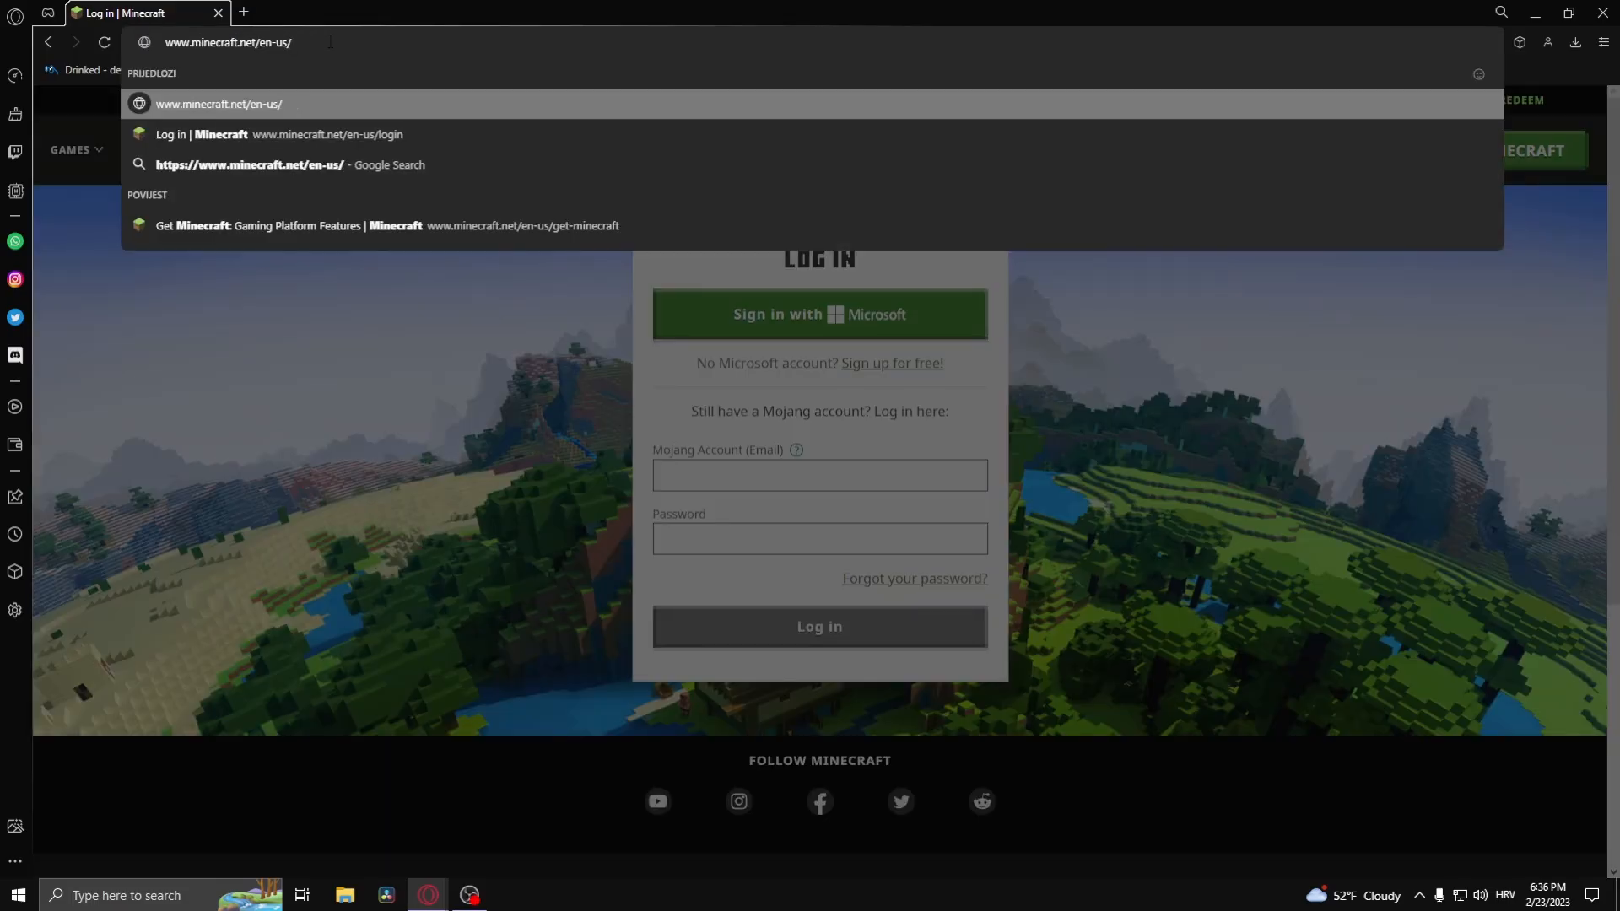
type("downlaod")
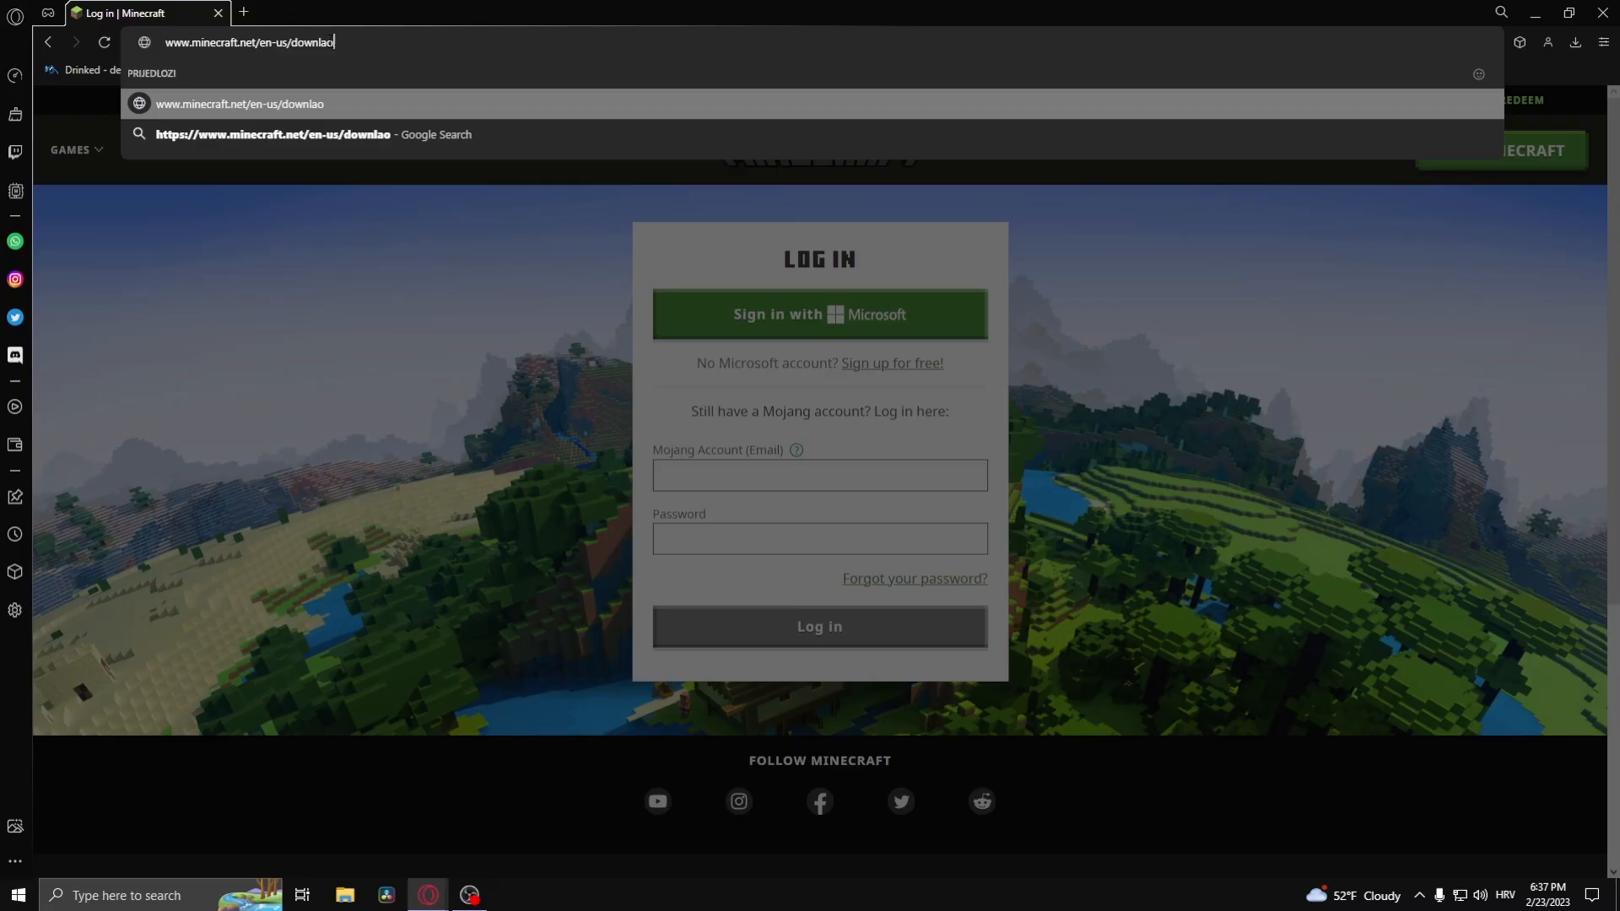
key("BackSpace")
key("BackSpace")
key("BackSpace")
type("oad")
key("Return")
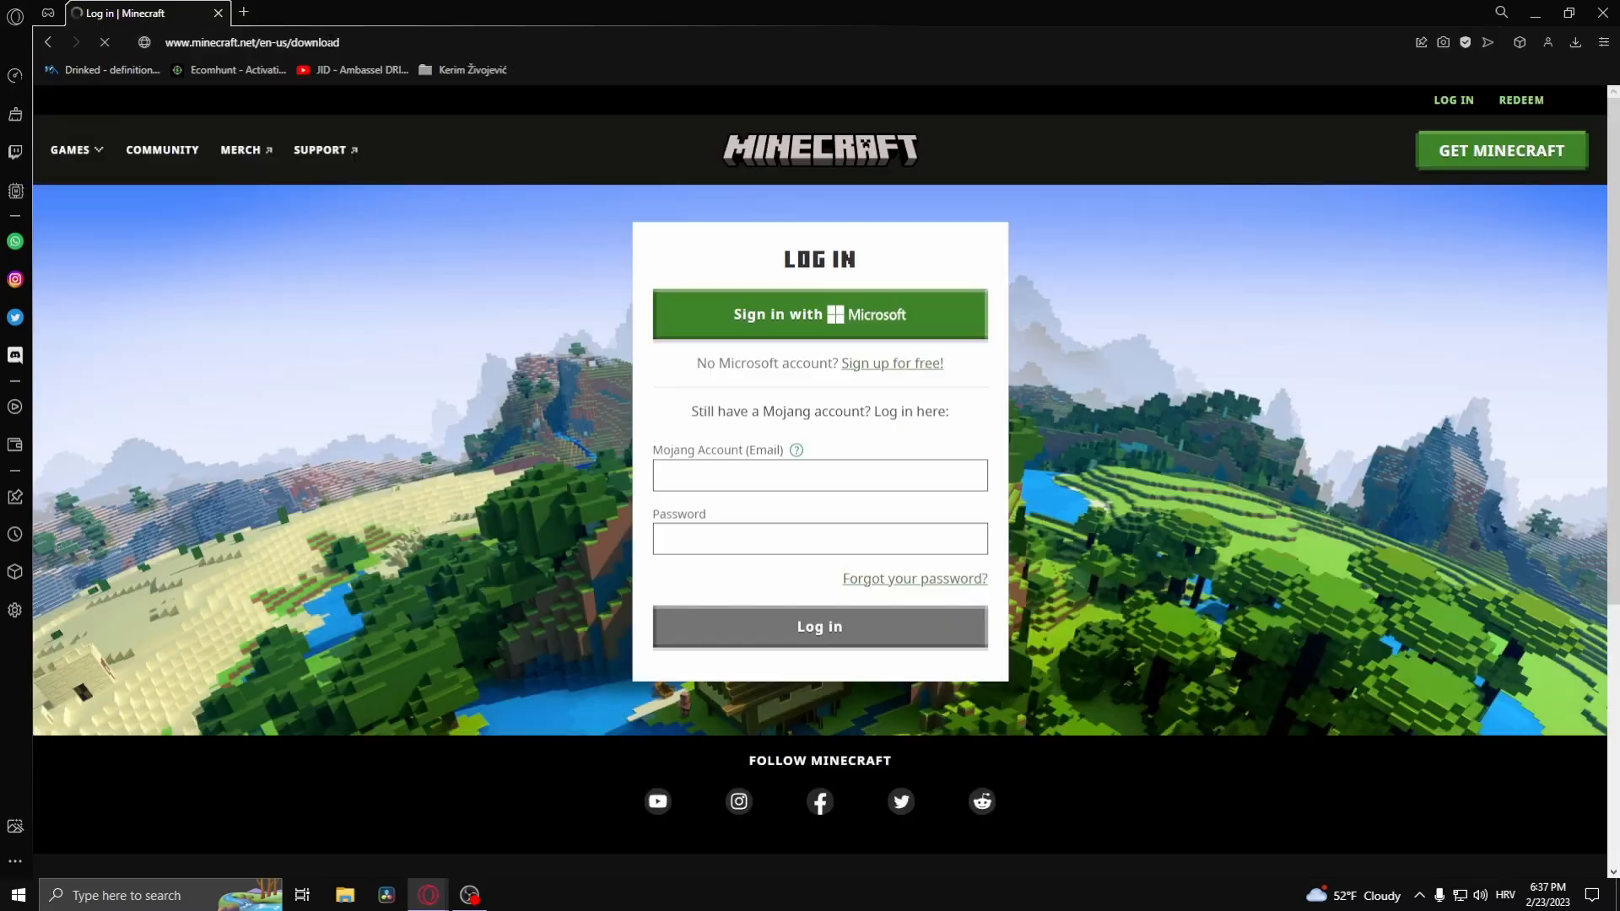
scroll(331, 349, "down", 4)
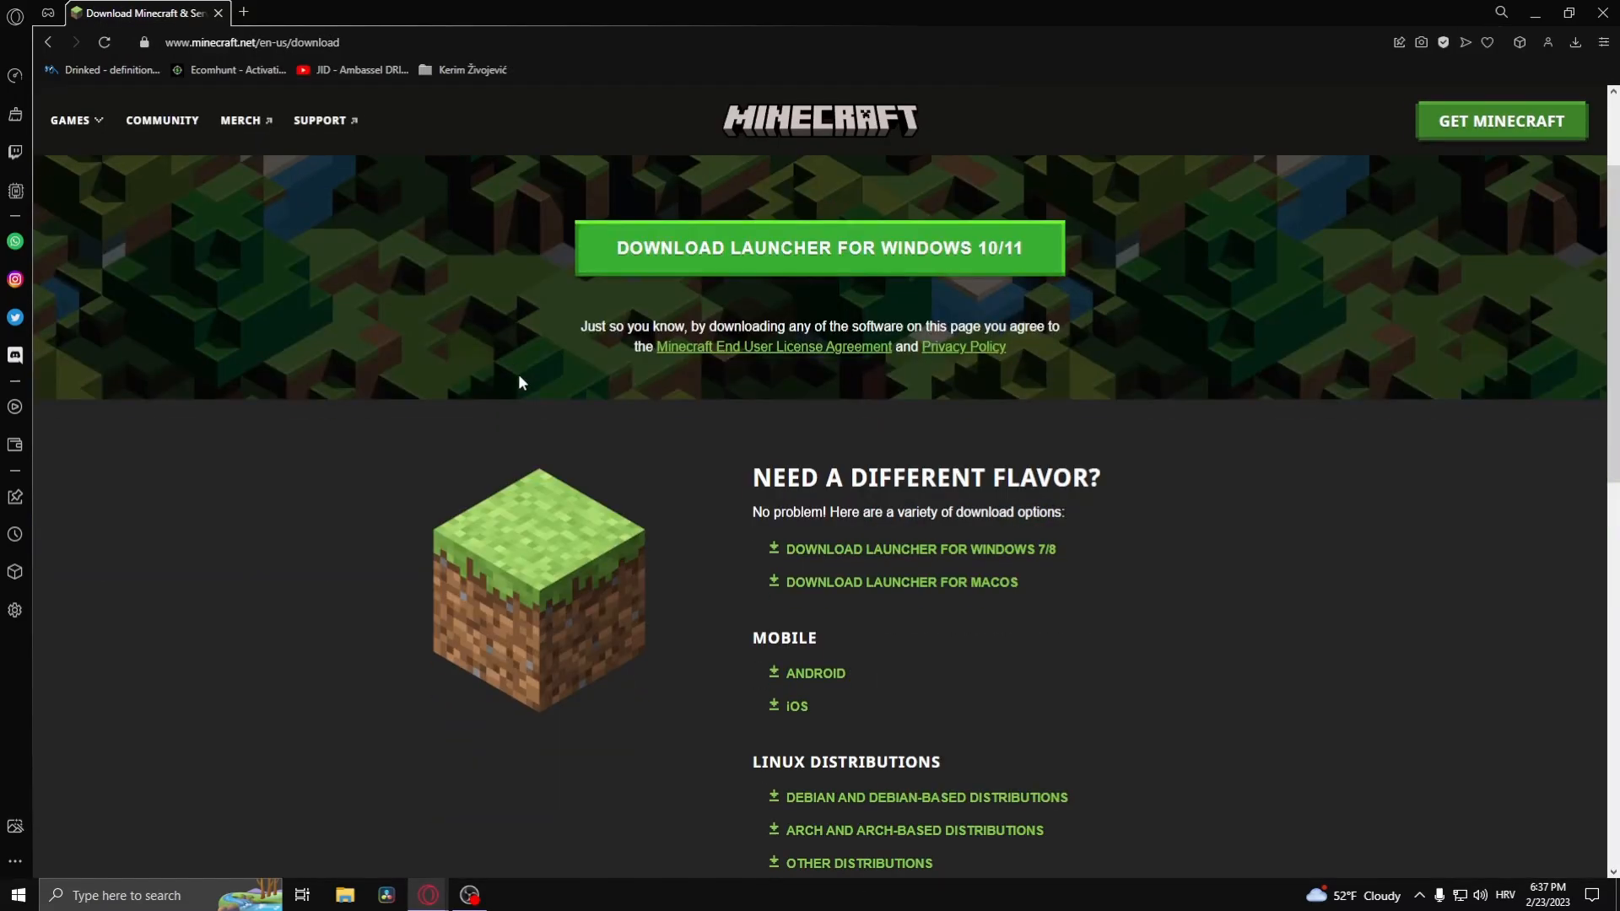
scroll(517, 373, "down", 3)
scroll(601, 339, "up", 2)
- Start downloading the launcher for Windows 7/8 from the download page
left_click_drag(760, 464, 1082, 472)
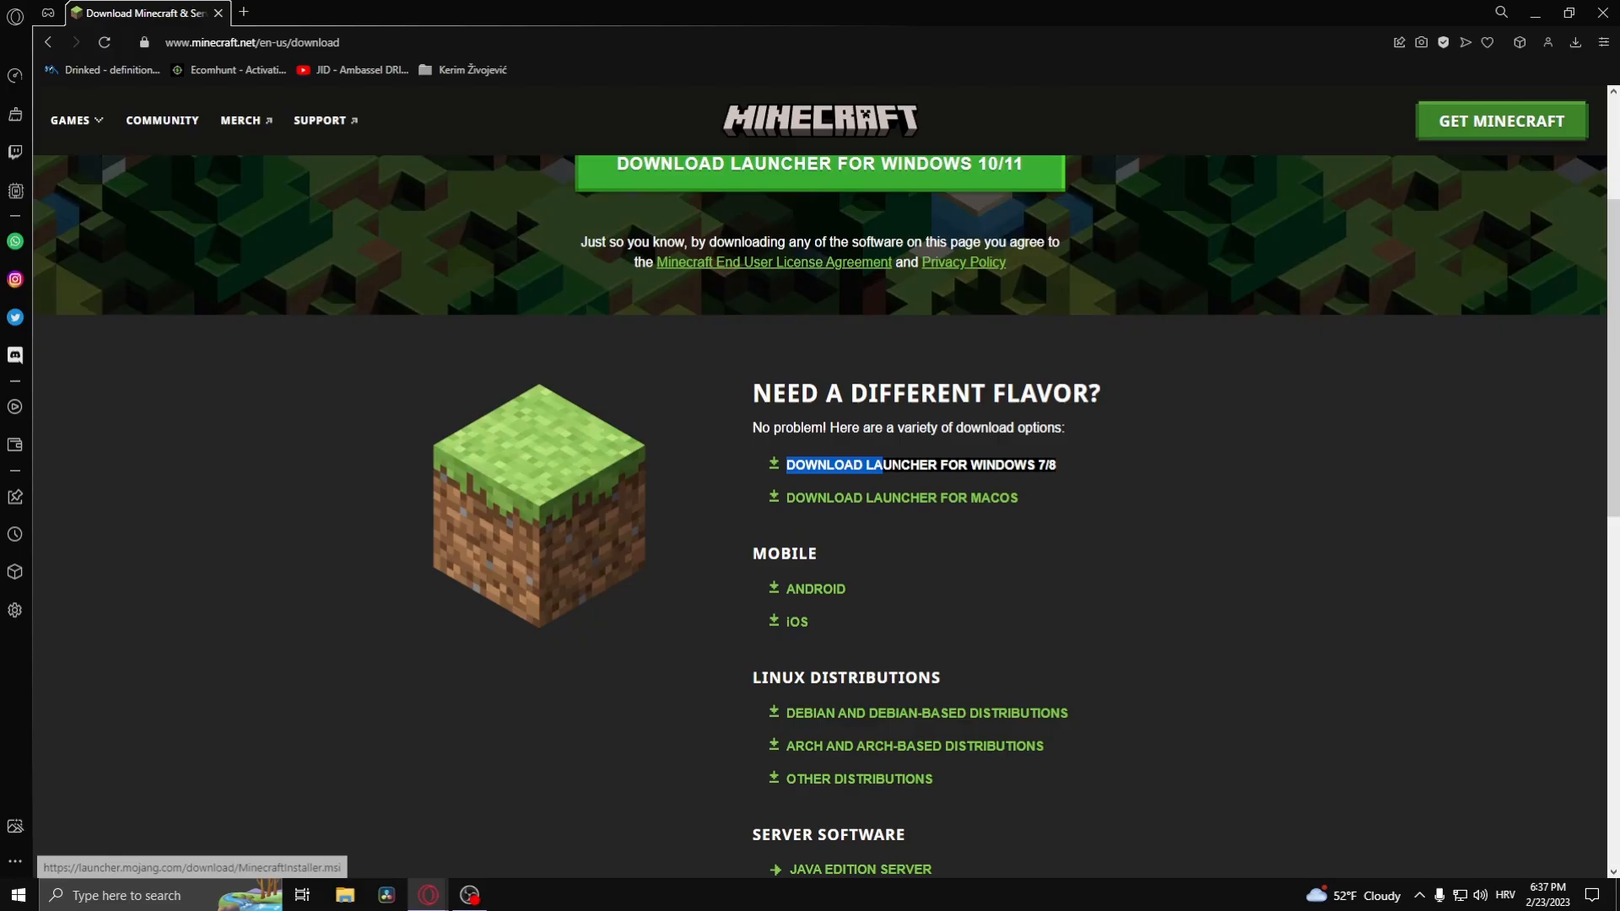
left_click(1058, 459)
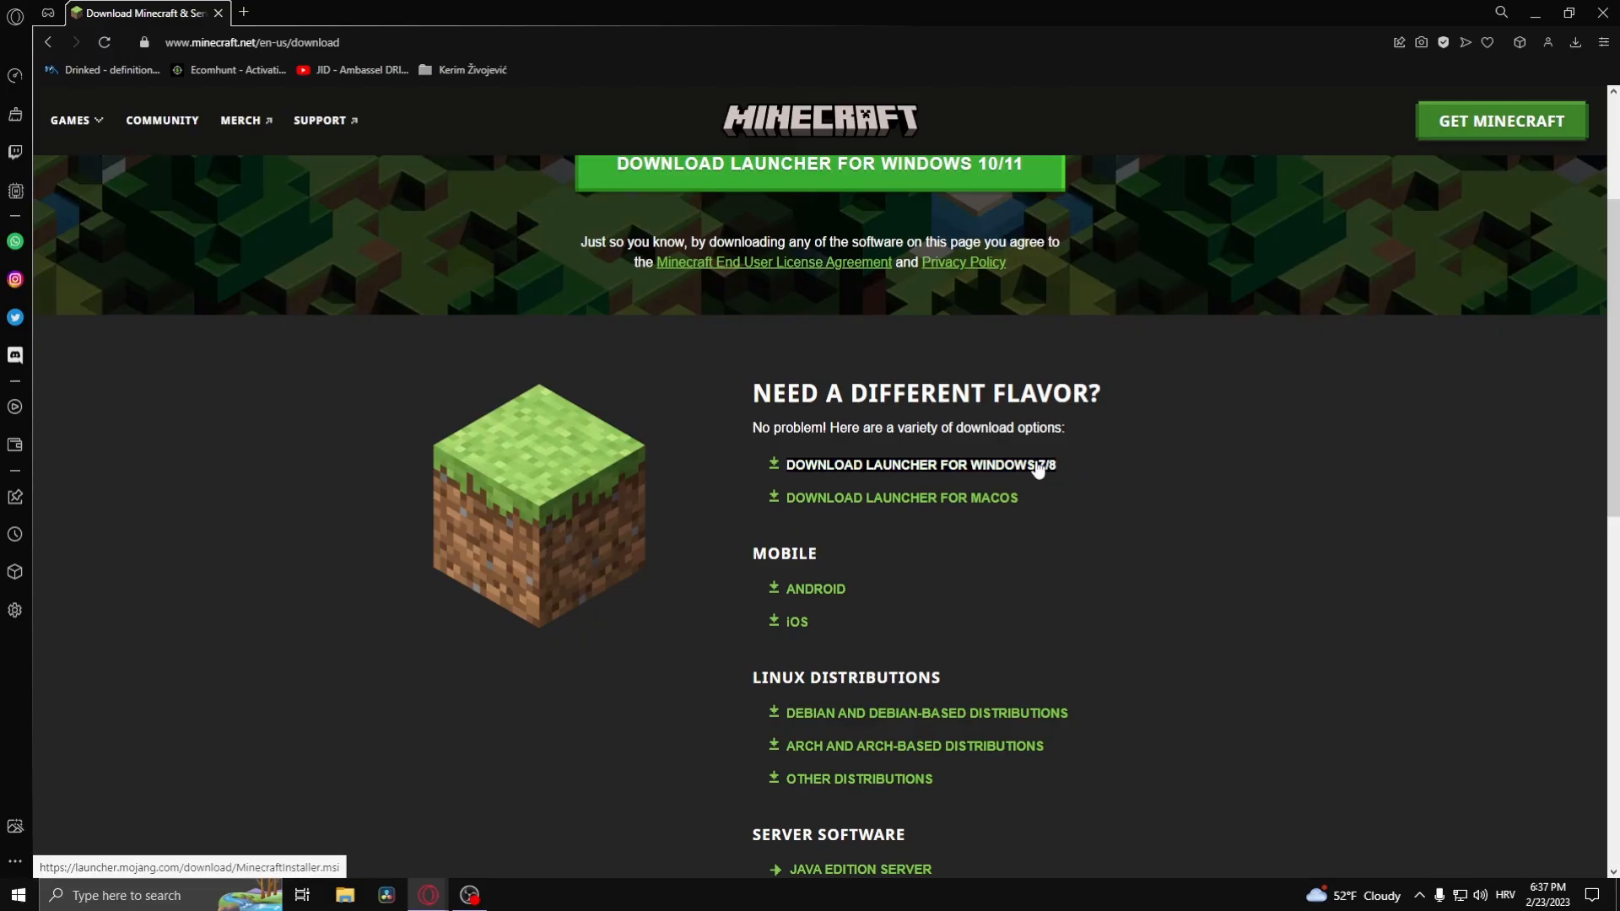
left_click(1040, 469)
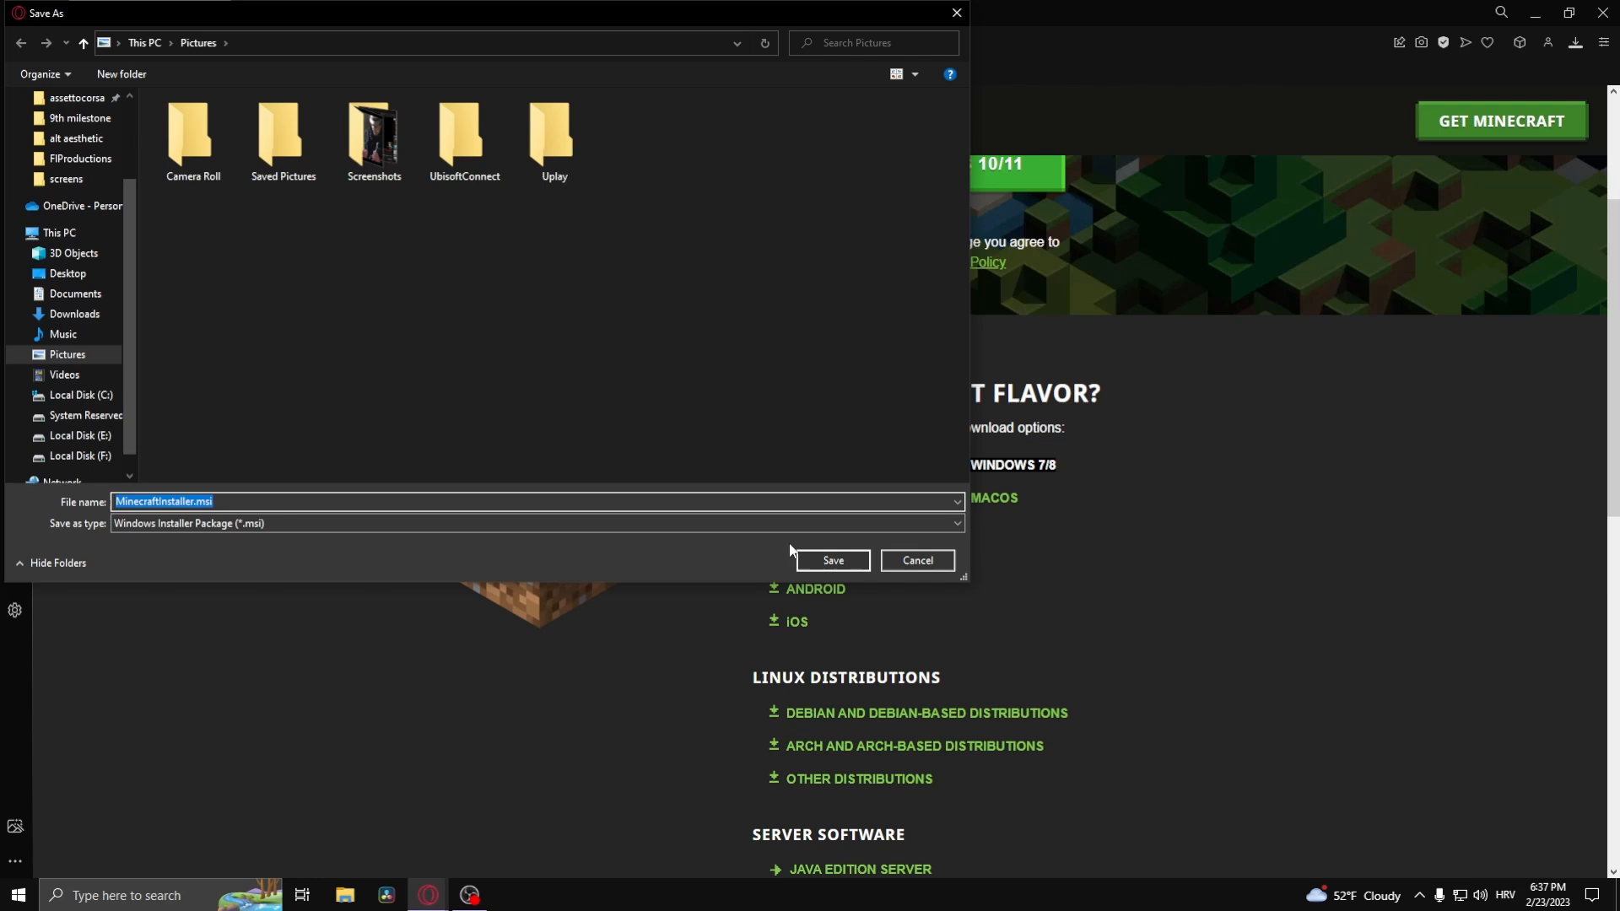
- Save MinecraftInstaller.msi, show it in the Pictures folder and run the installer
left_click(833, 560)
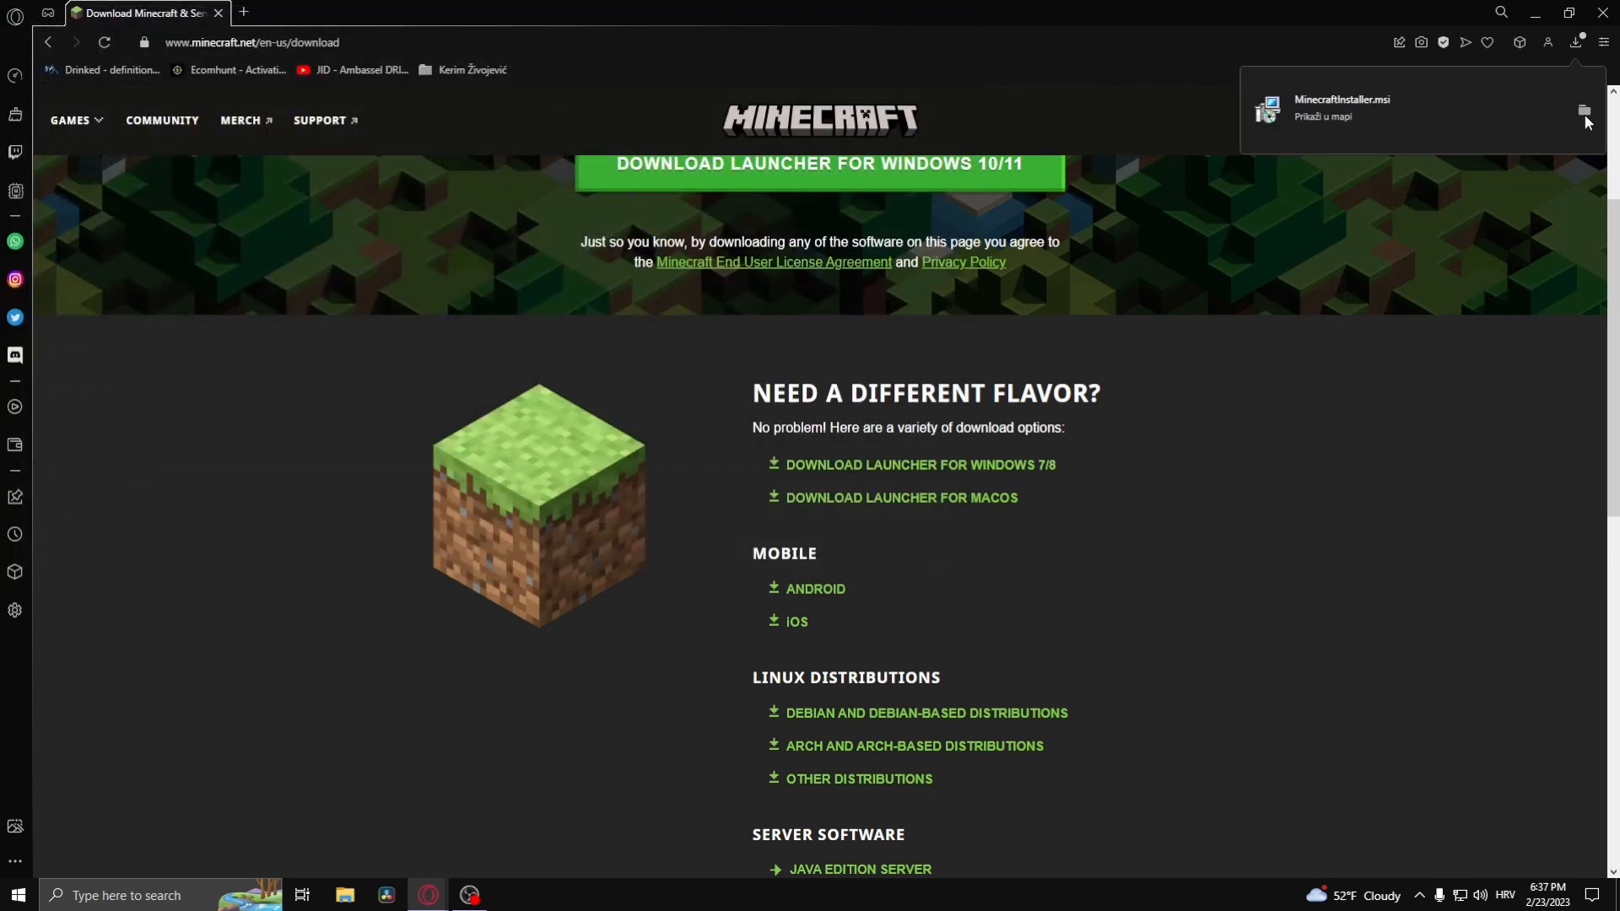
left_click(1585, 120)
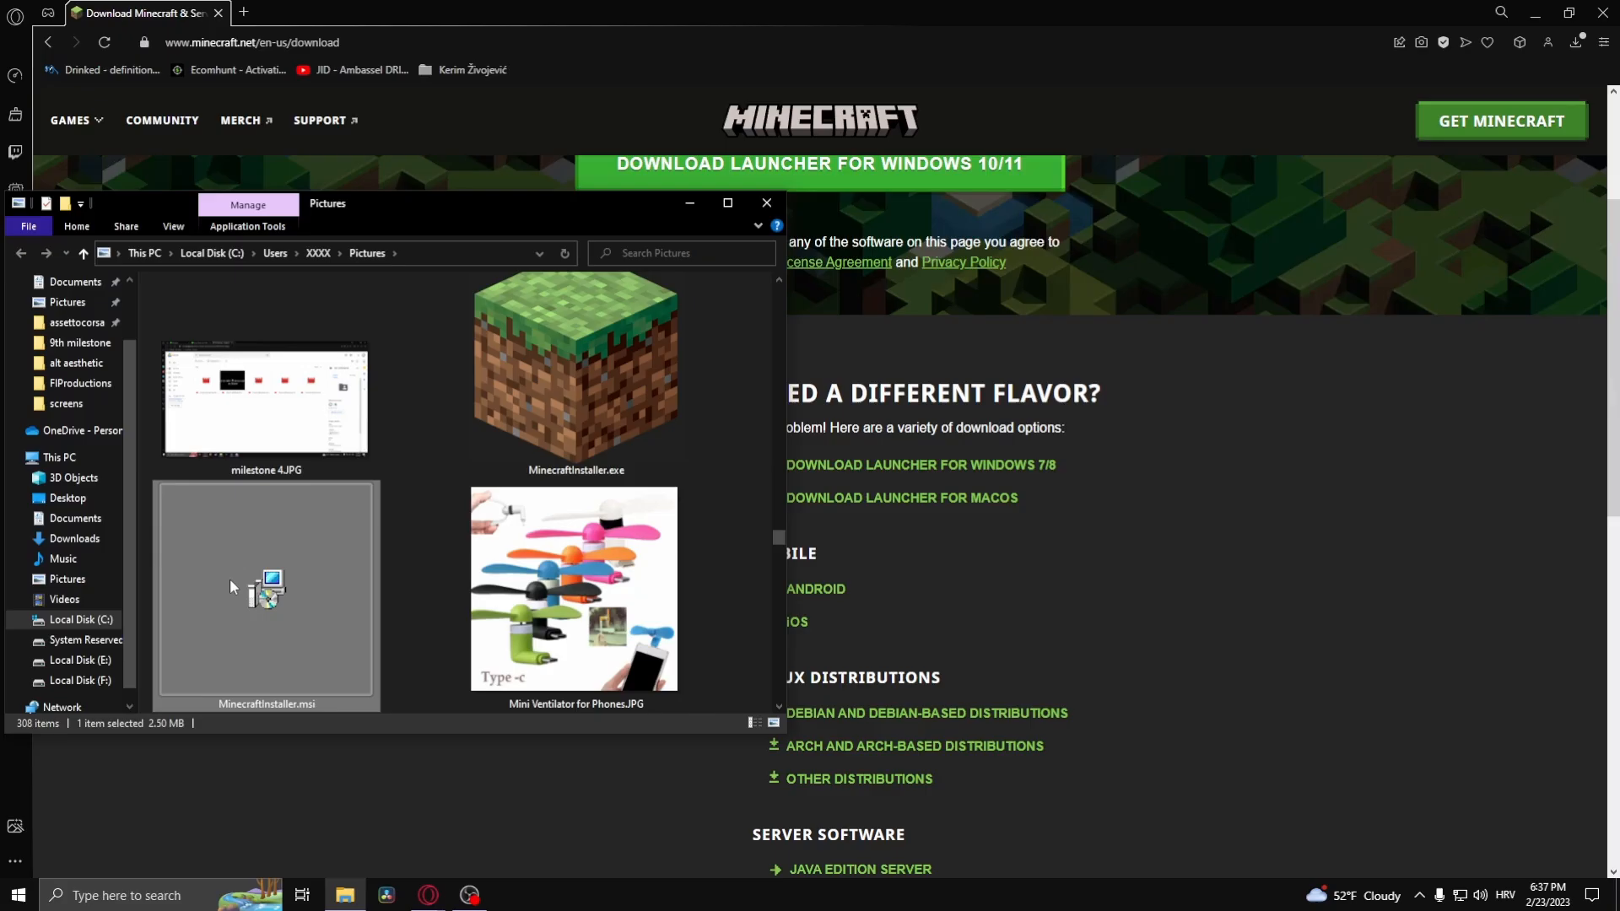
double_click(266, 595)
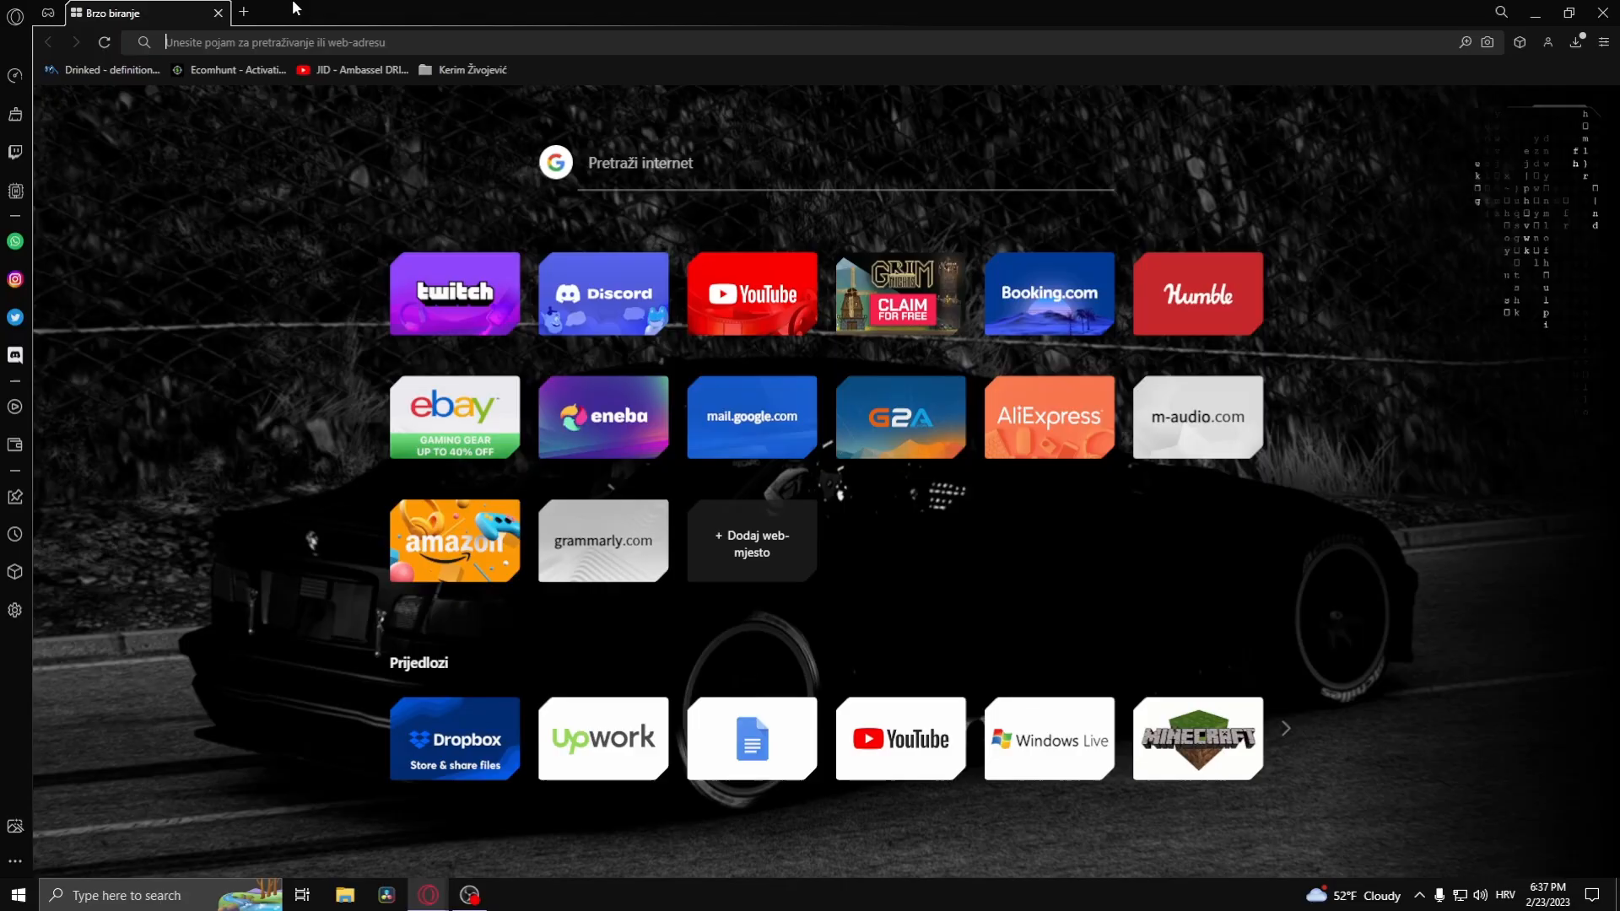
type("minecraft.net")
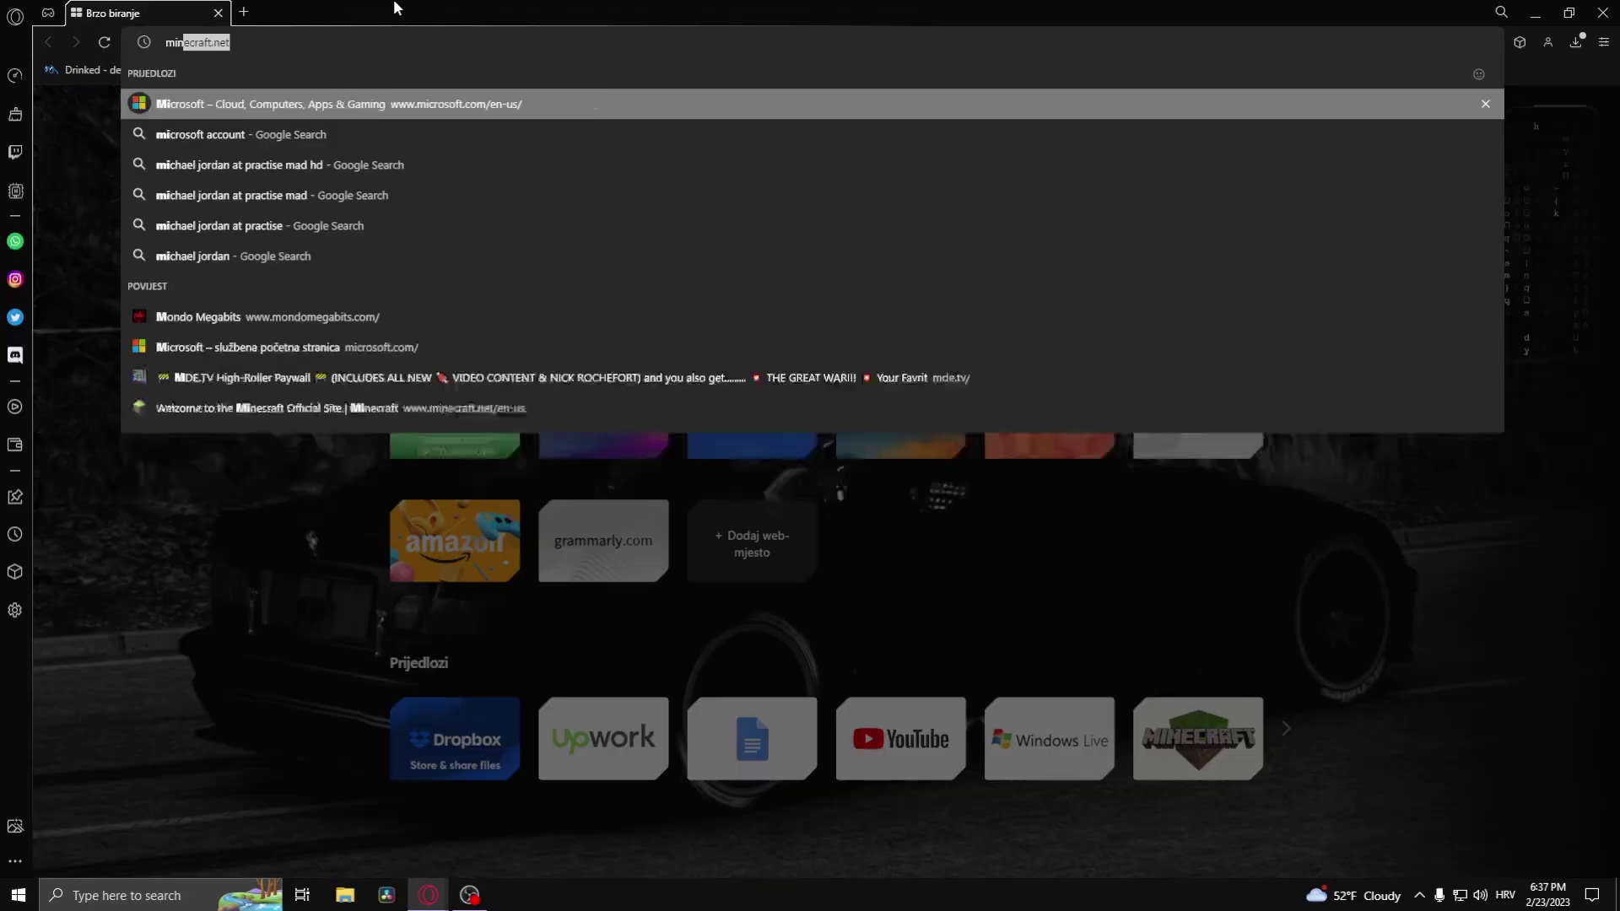
- Load minecraft.net in a new tab and go to its Log in page
key("Return")
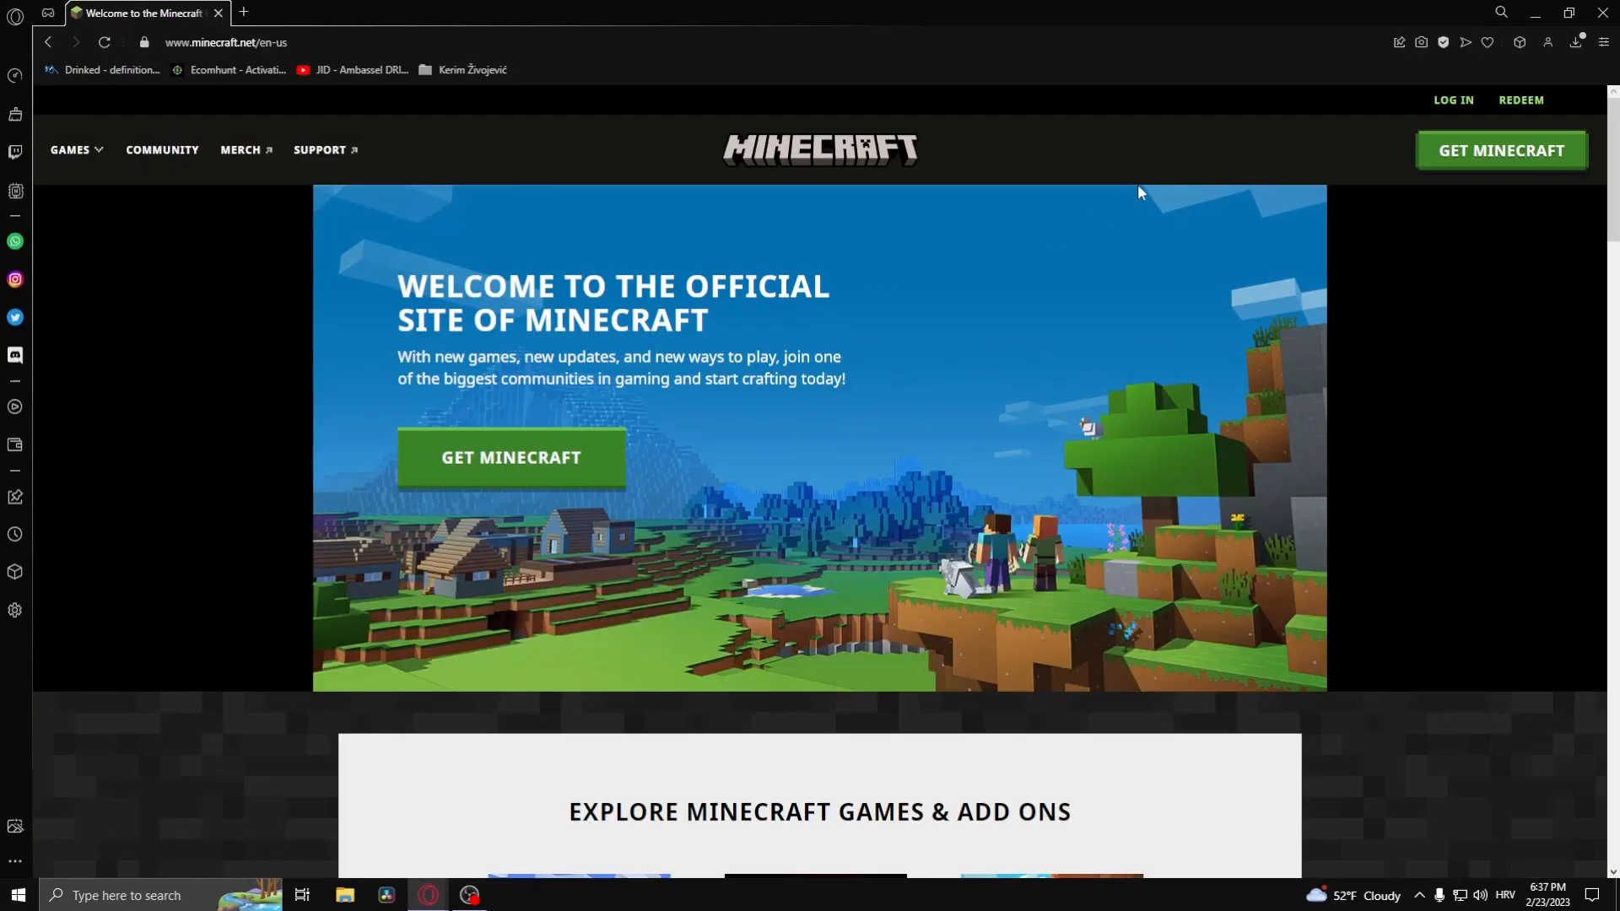
left_click(1465, 99)
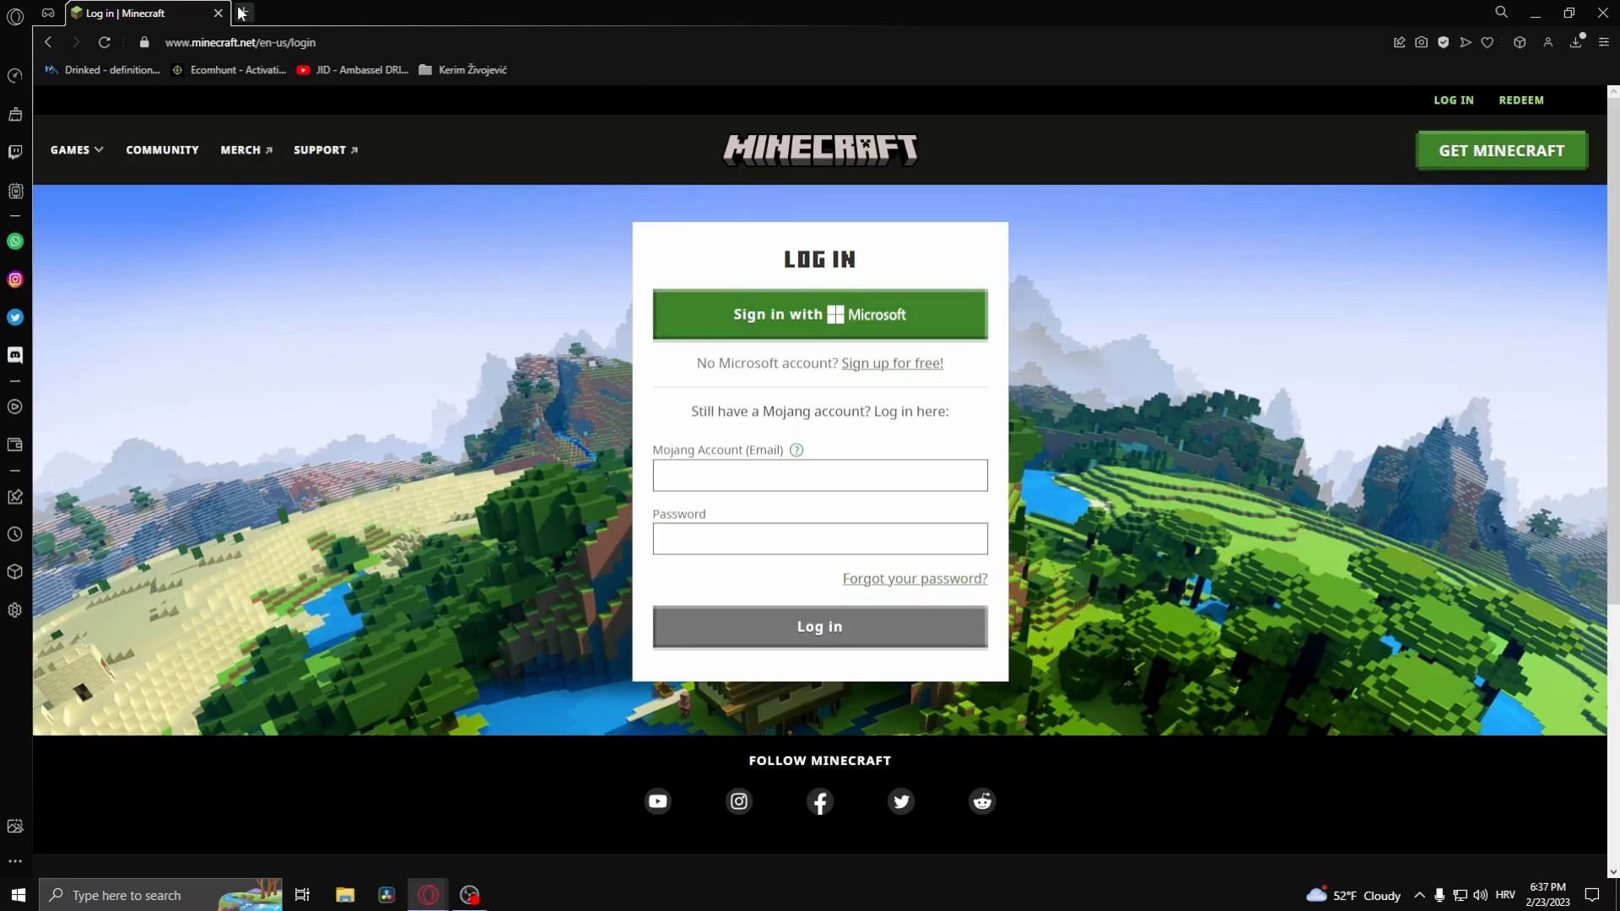
- Search 'allow cors extension' in a new tab and open the Chrome Web Store result
left_click(244, 13)
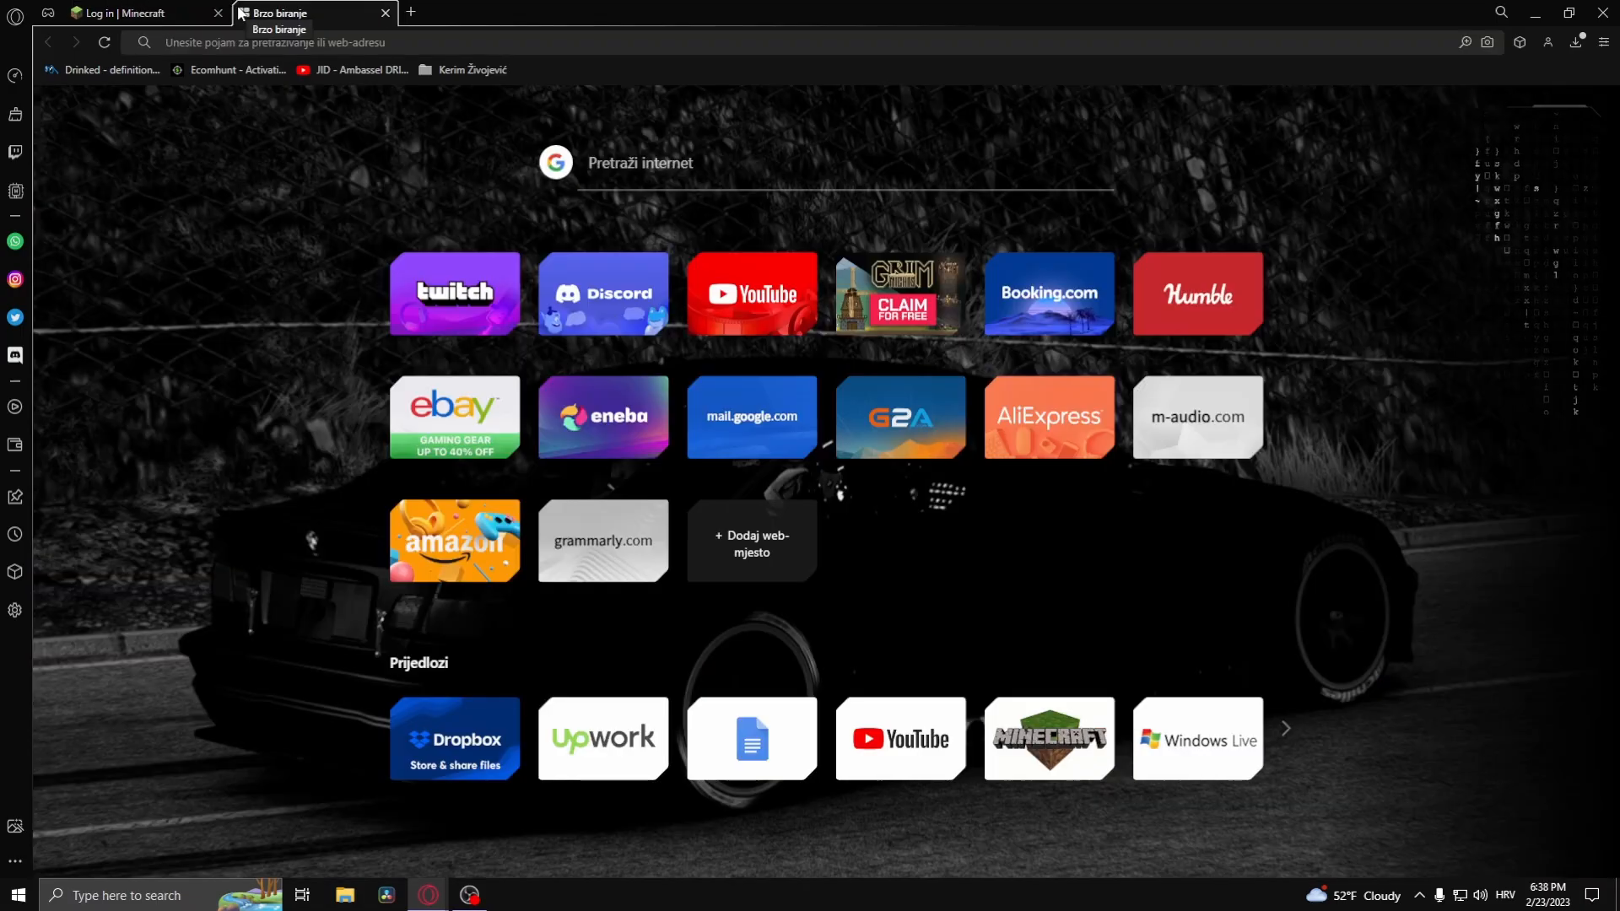
type("allow cor")
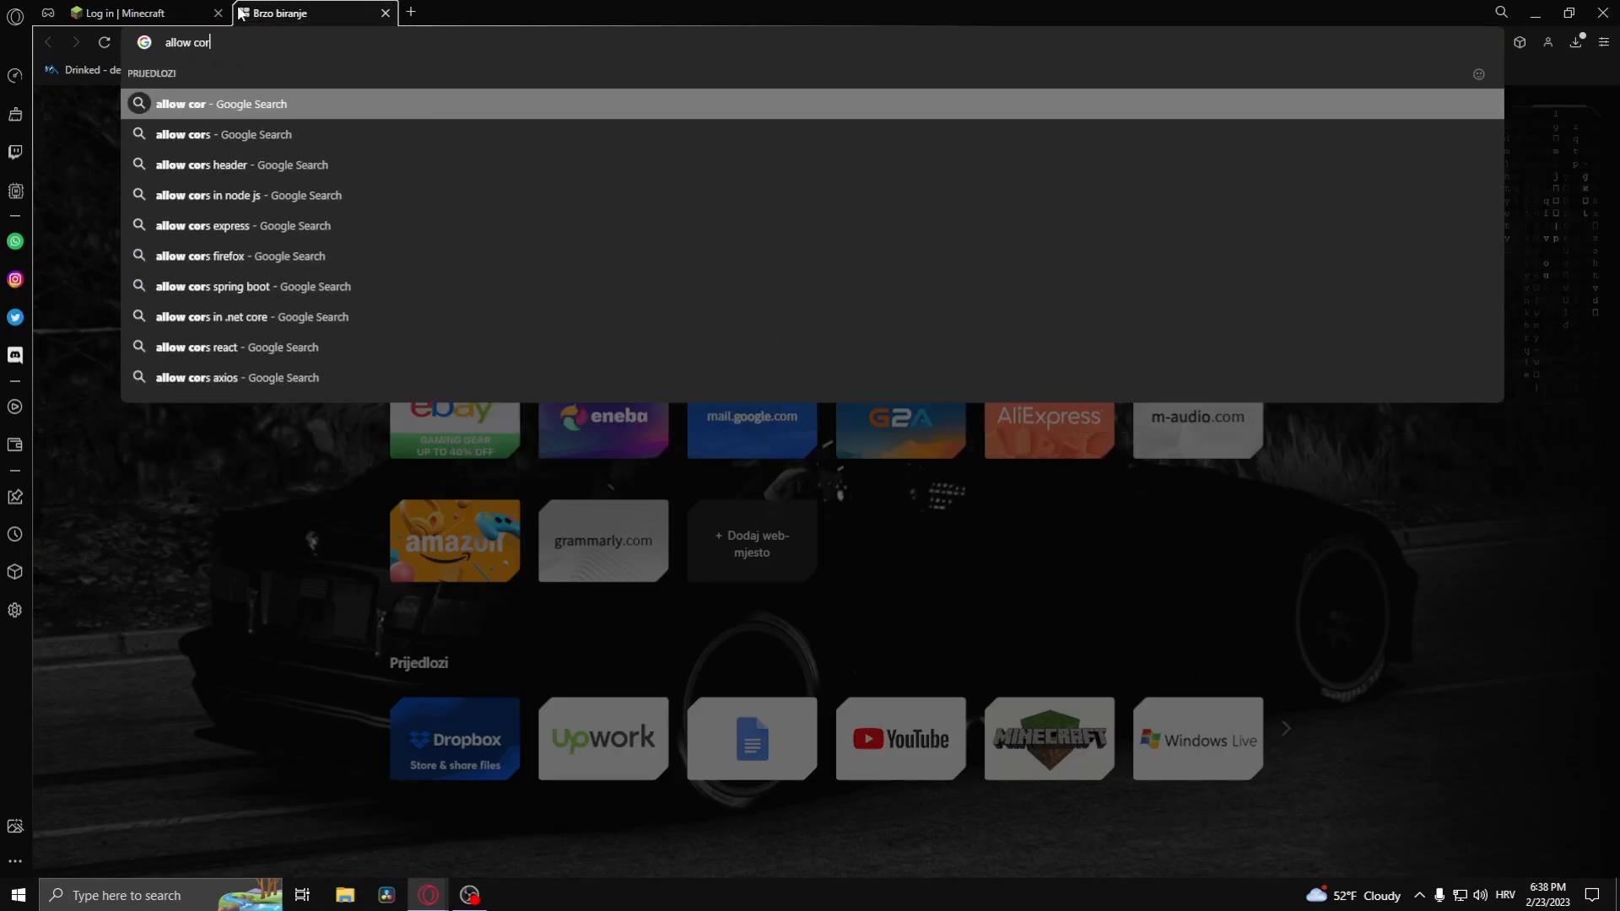
type("s e")
key("Down")
key("Return")
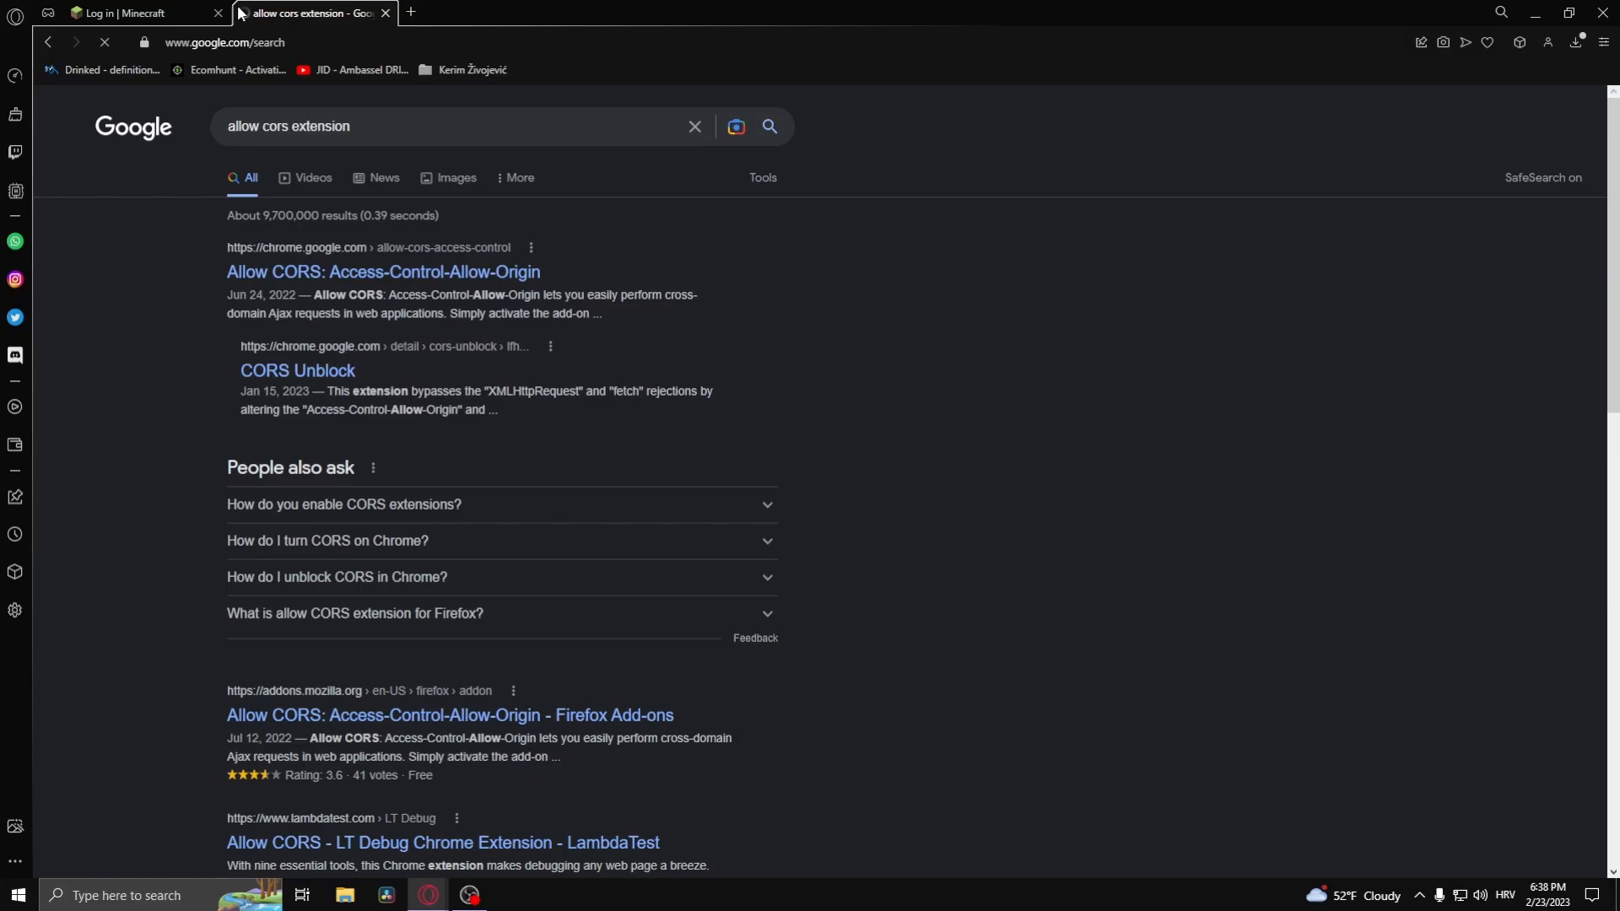
left_click(355, 272)
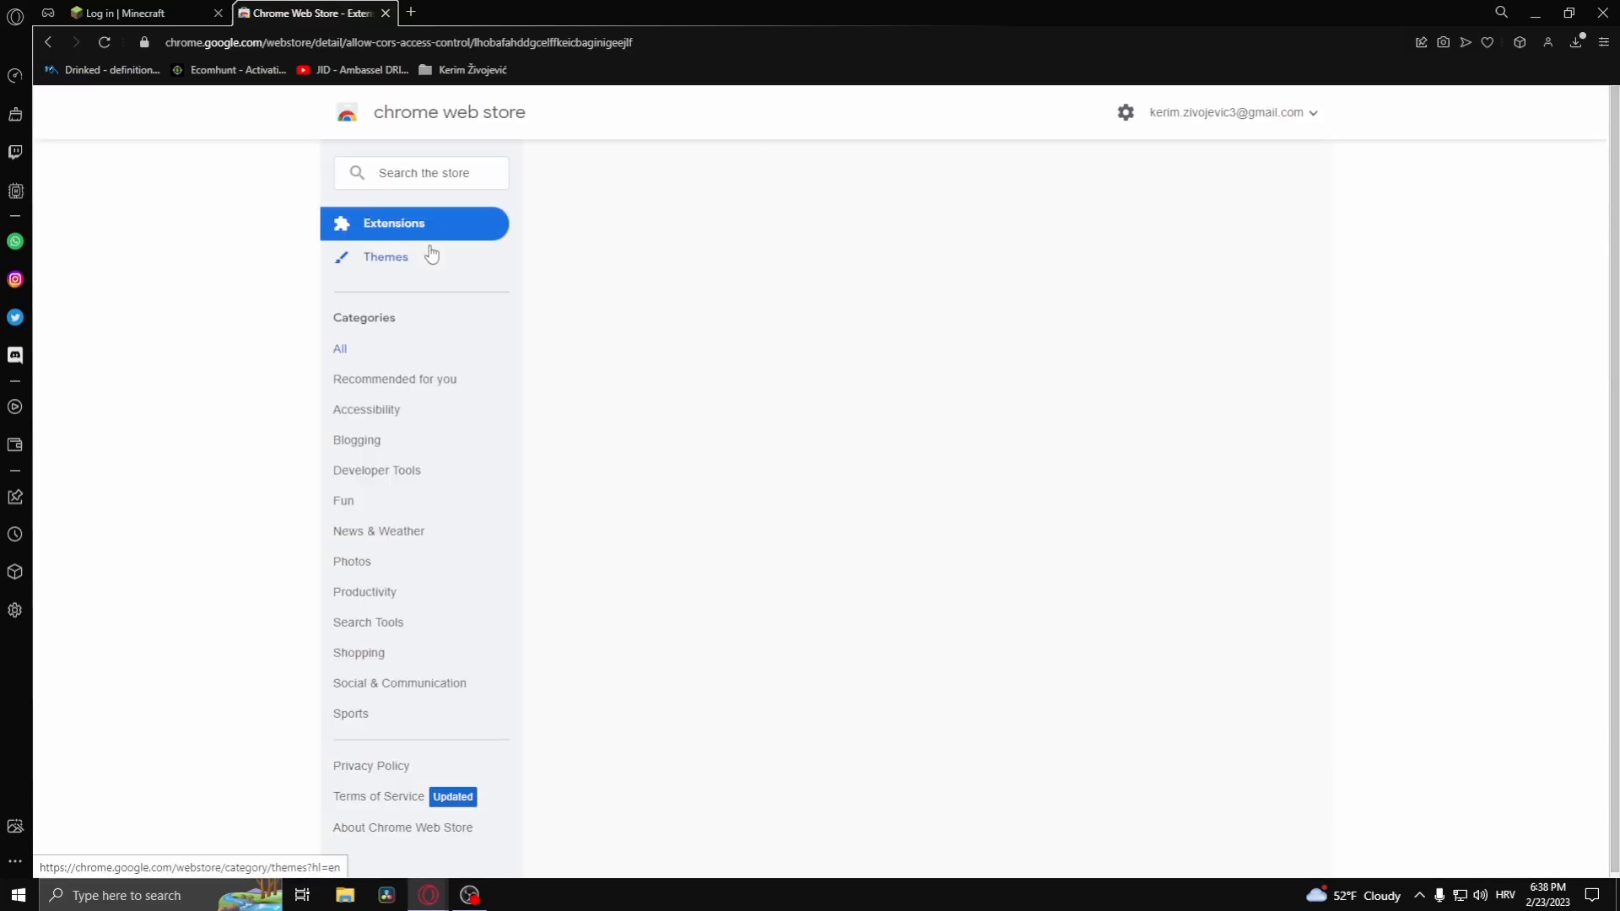
- Add the Allow CORS extension to the browser, confirm, and move off the store tabs
left_click(1165, 231)
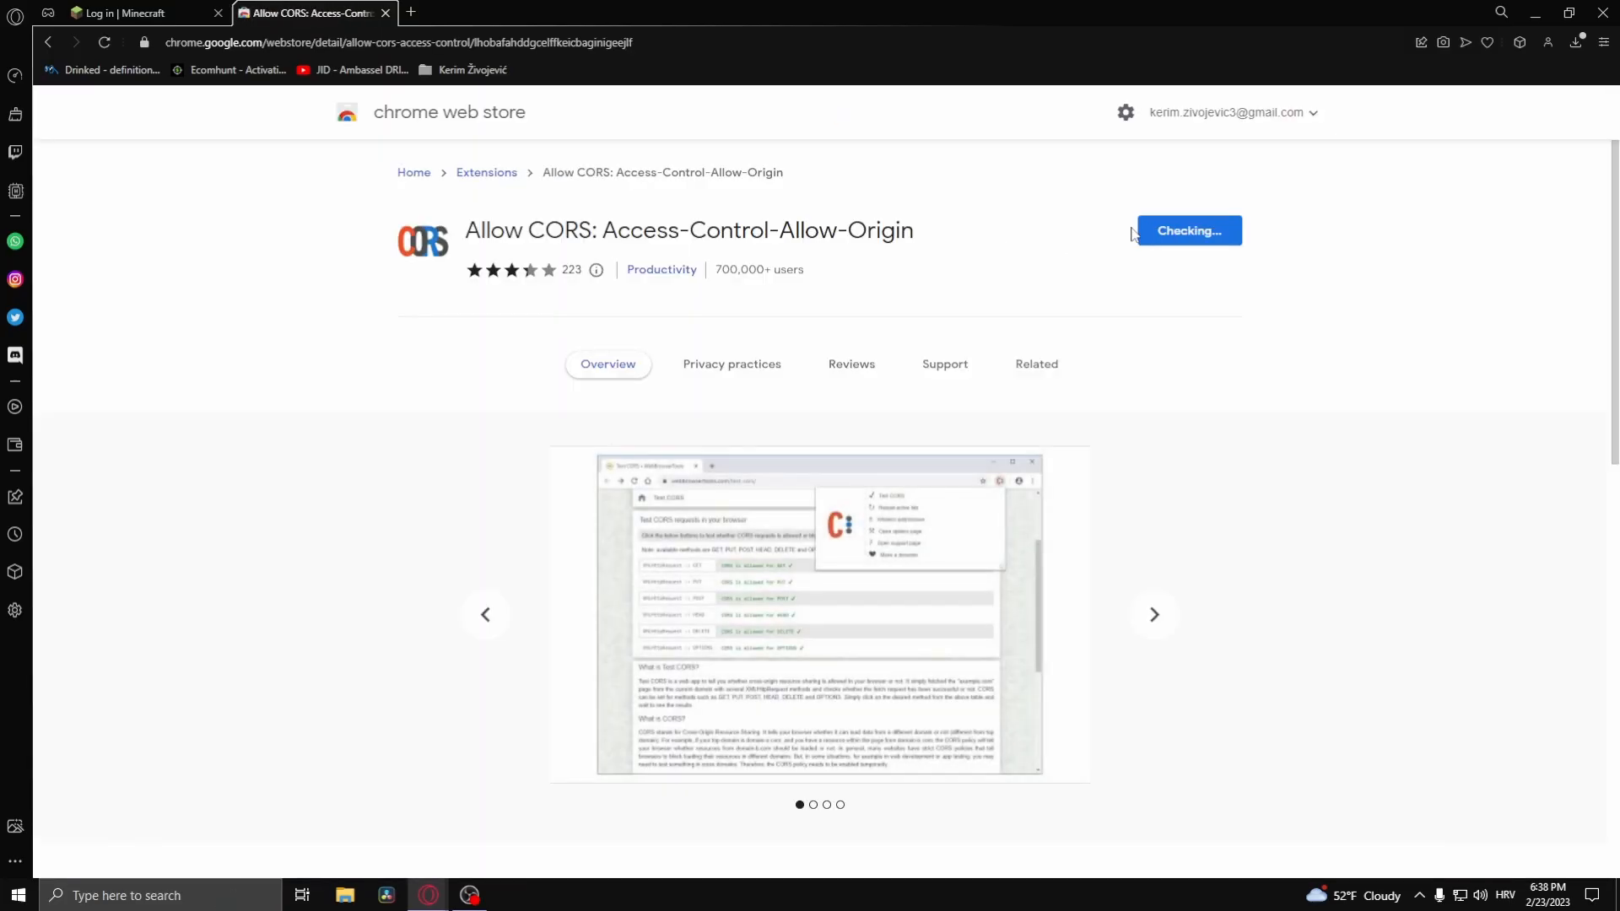
left_click(946, 223)
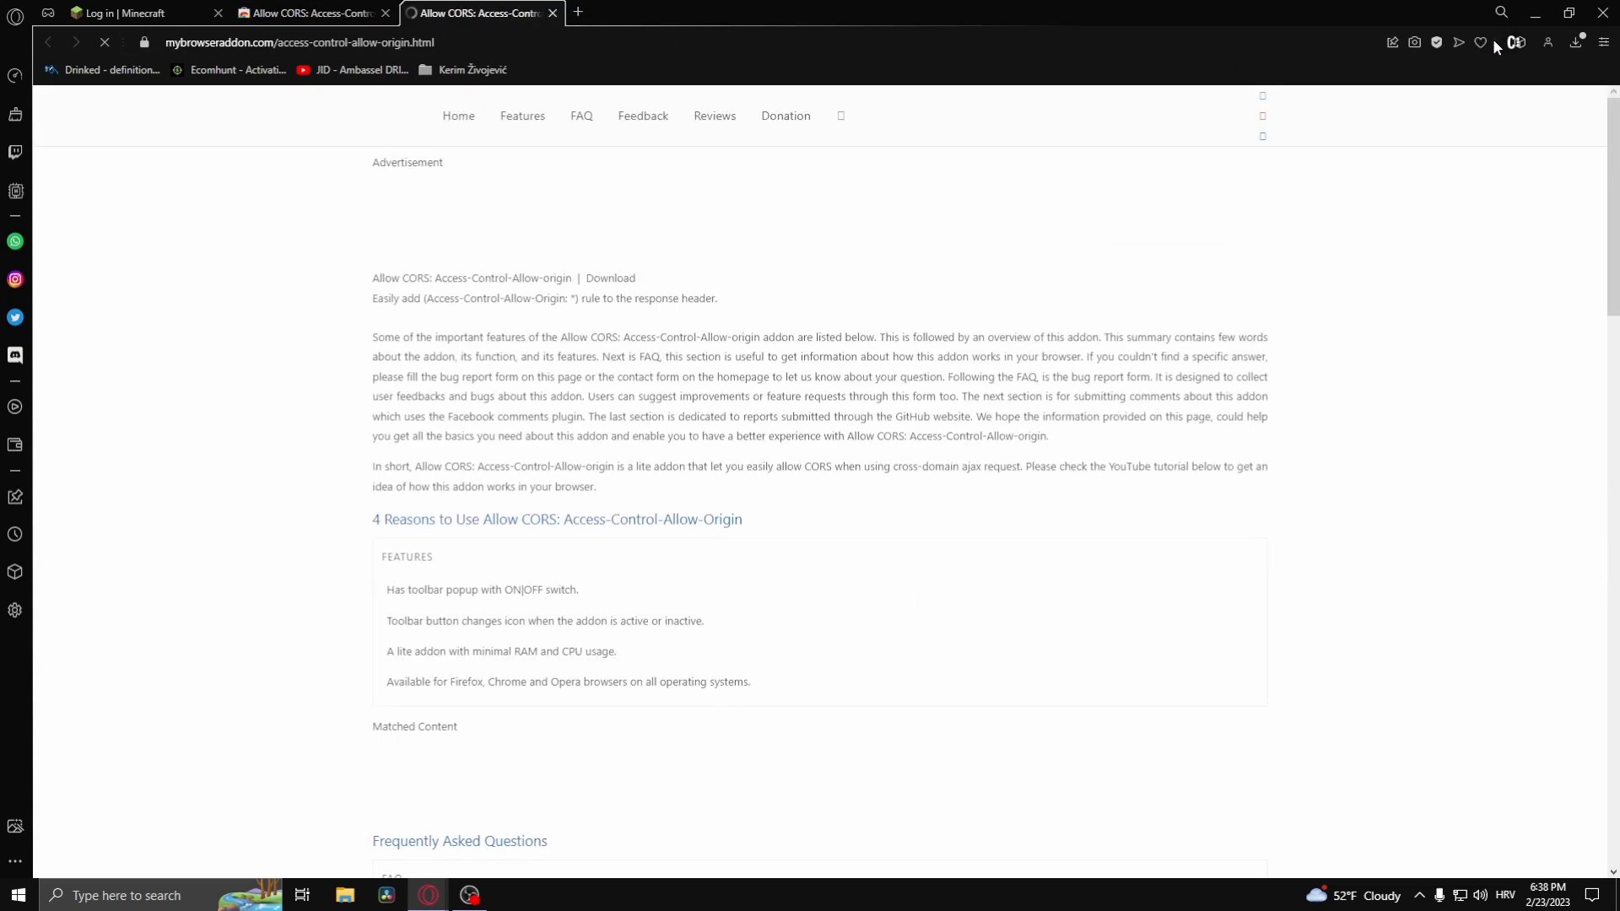
left_click(317, 13)
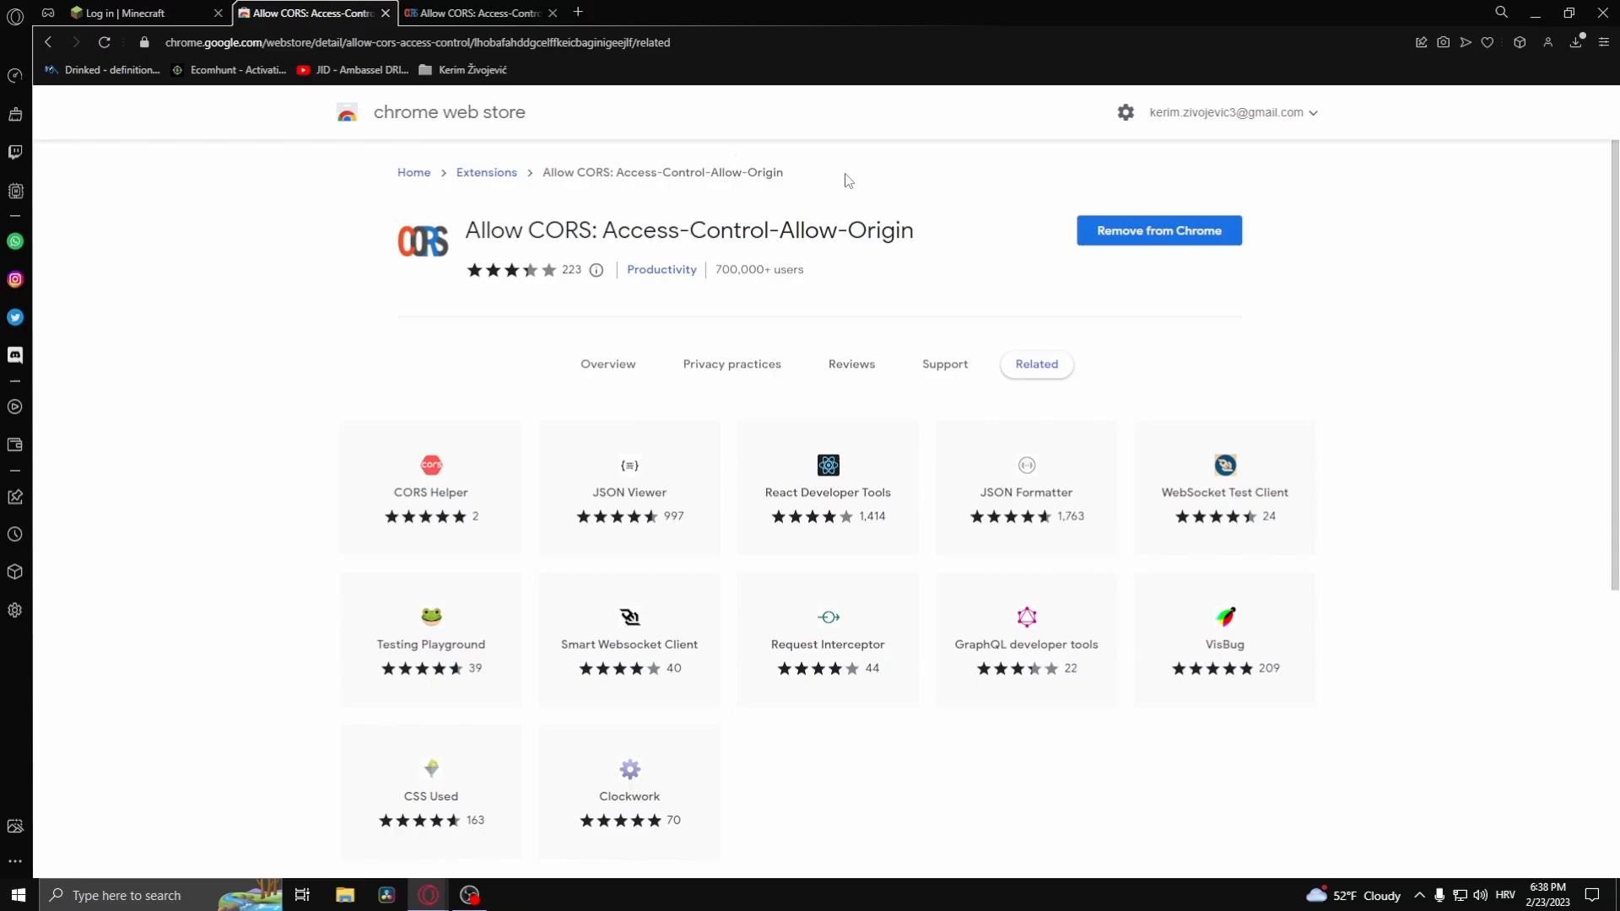
left_click(474, 13)
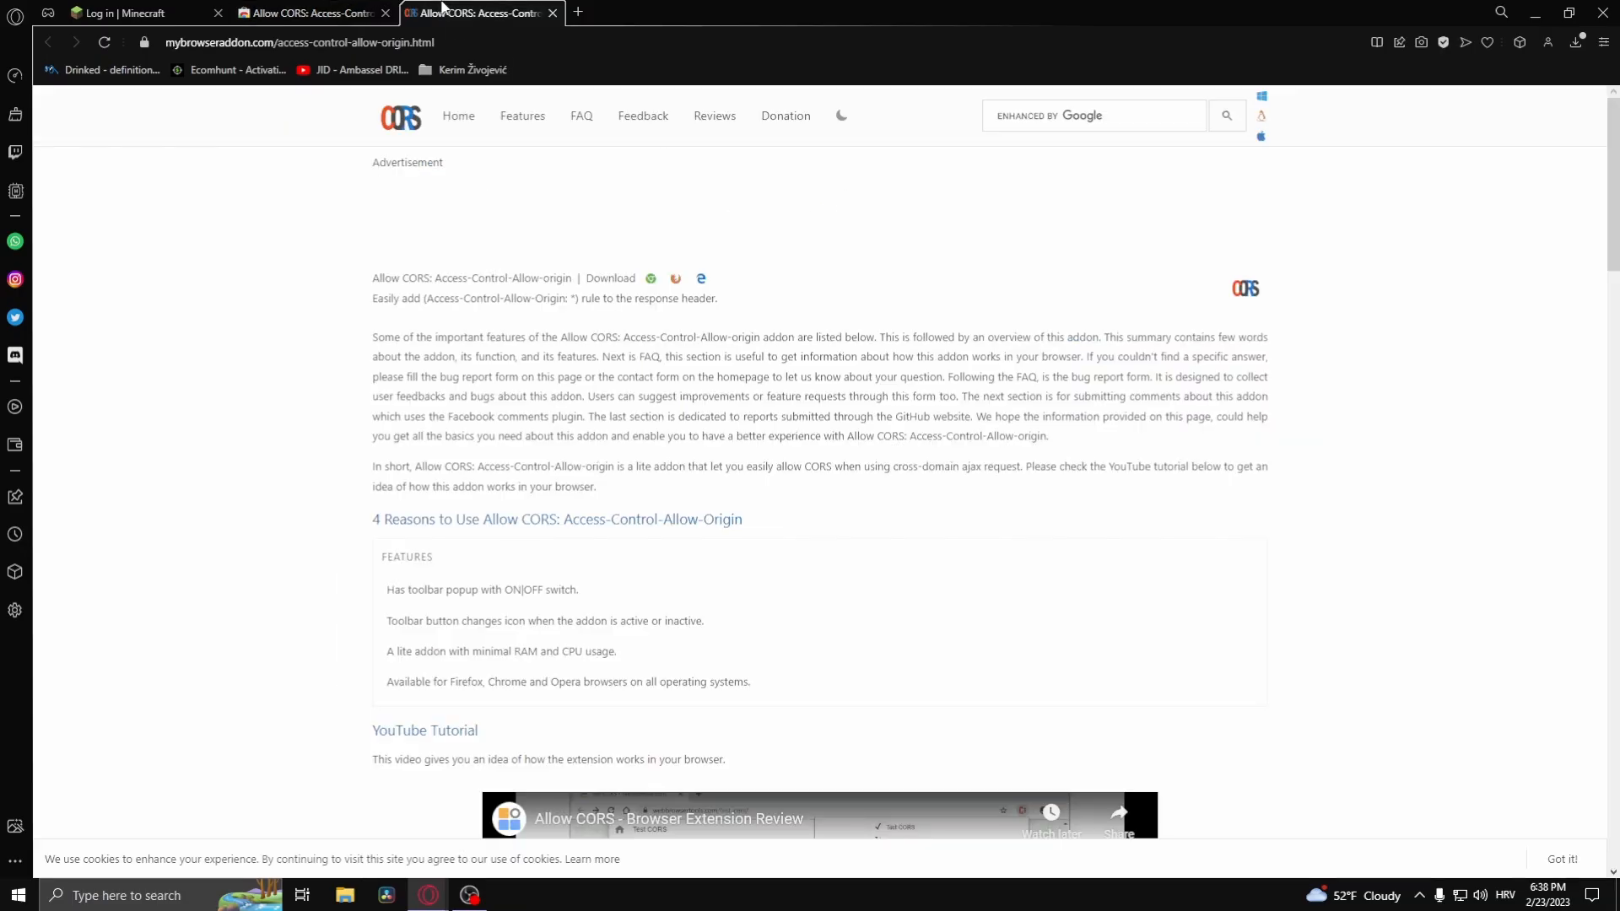
- Back on the Minecraft login tab, switch Allow CORS to ON from its toolbar popup
left_click(125, 12)
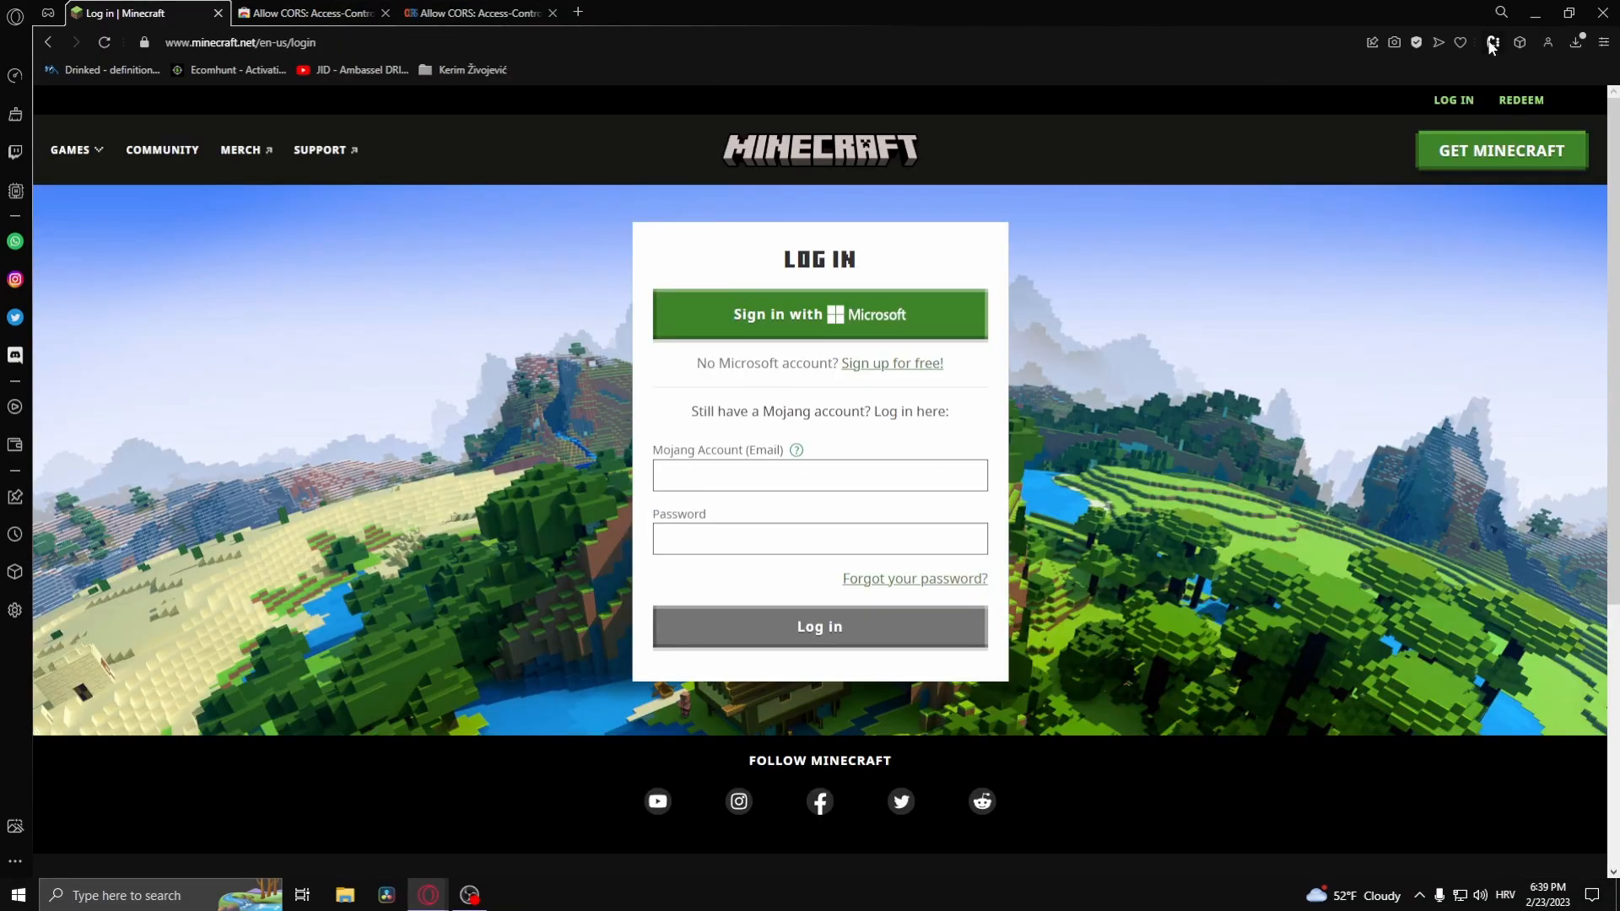
left_click(1494, 42)
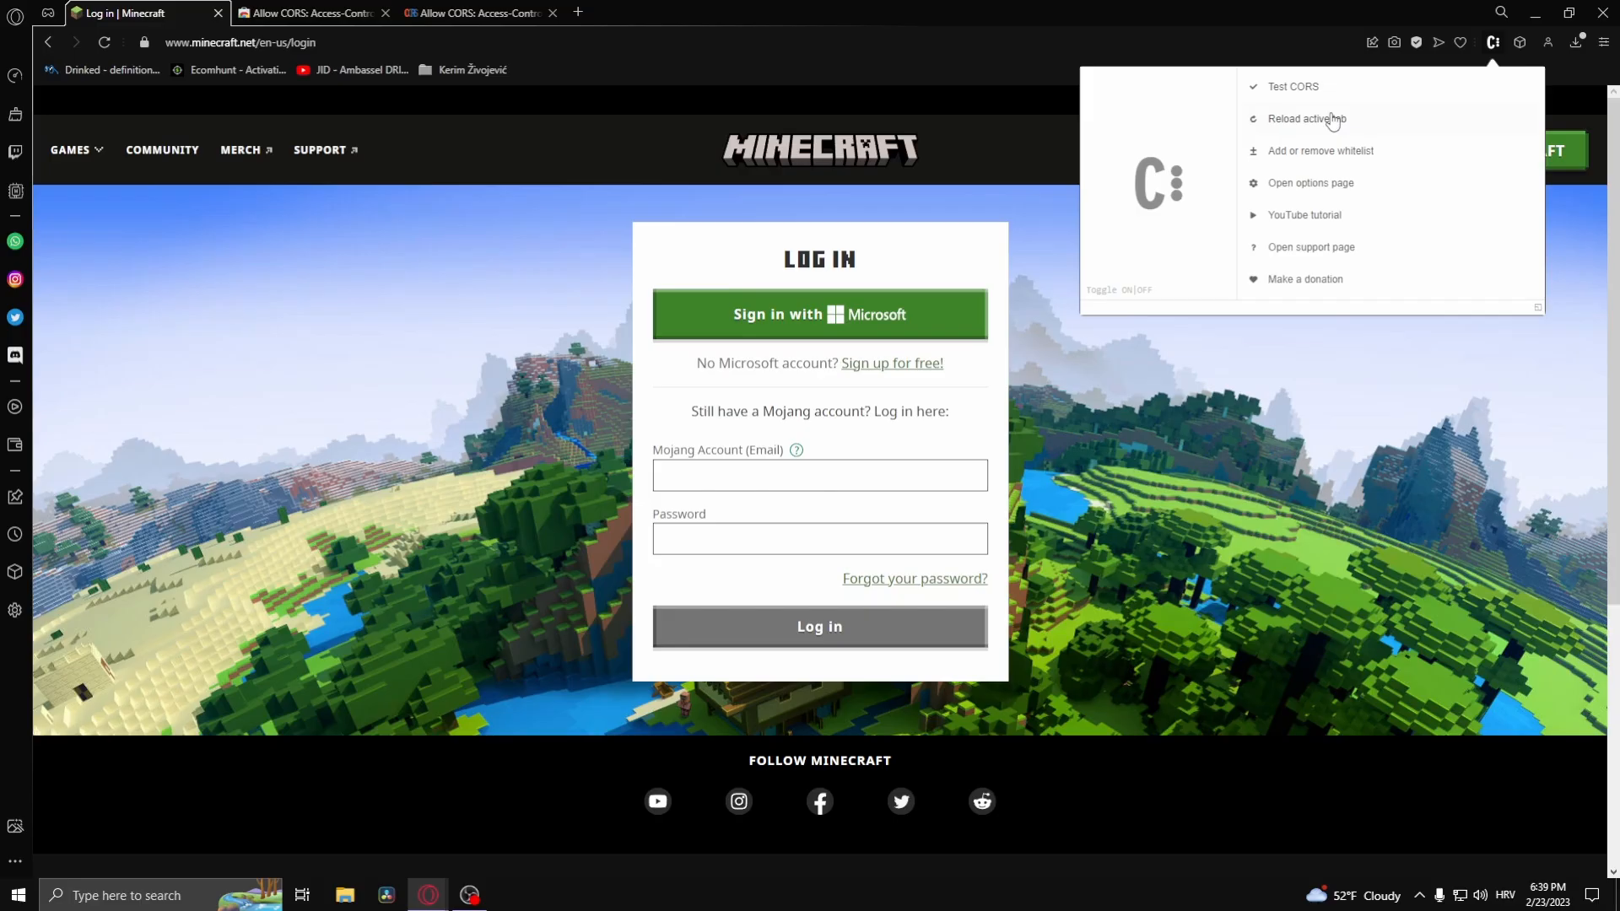
left_click(1135, 295)
left_click(911, 460)
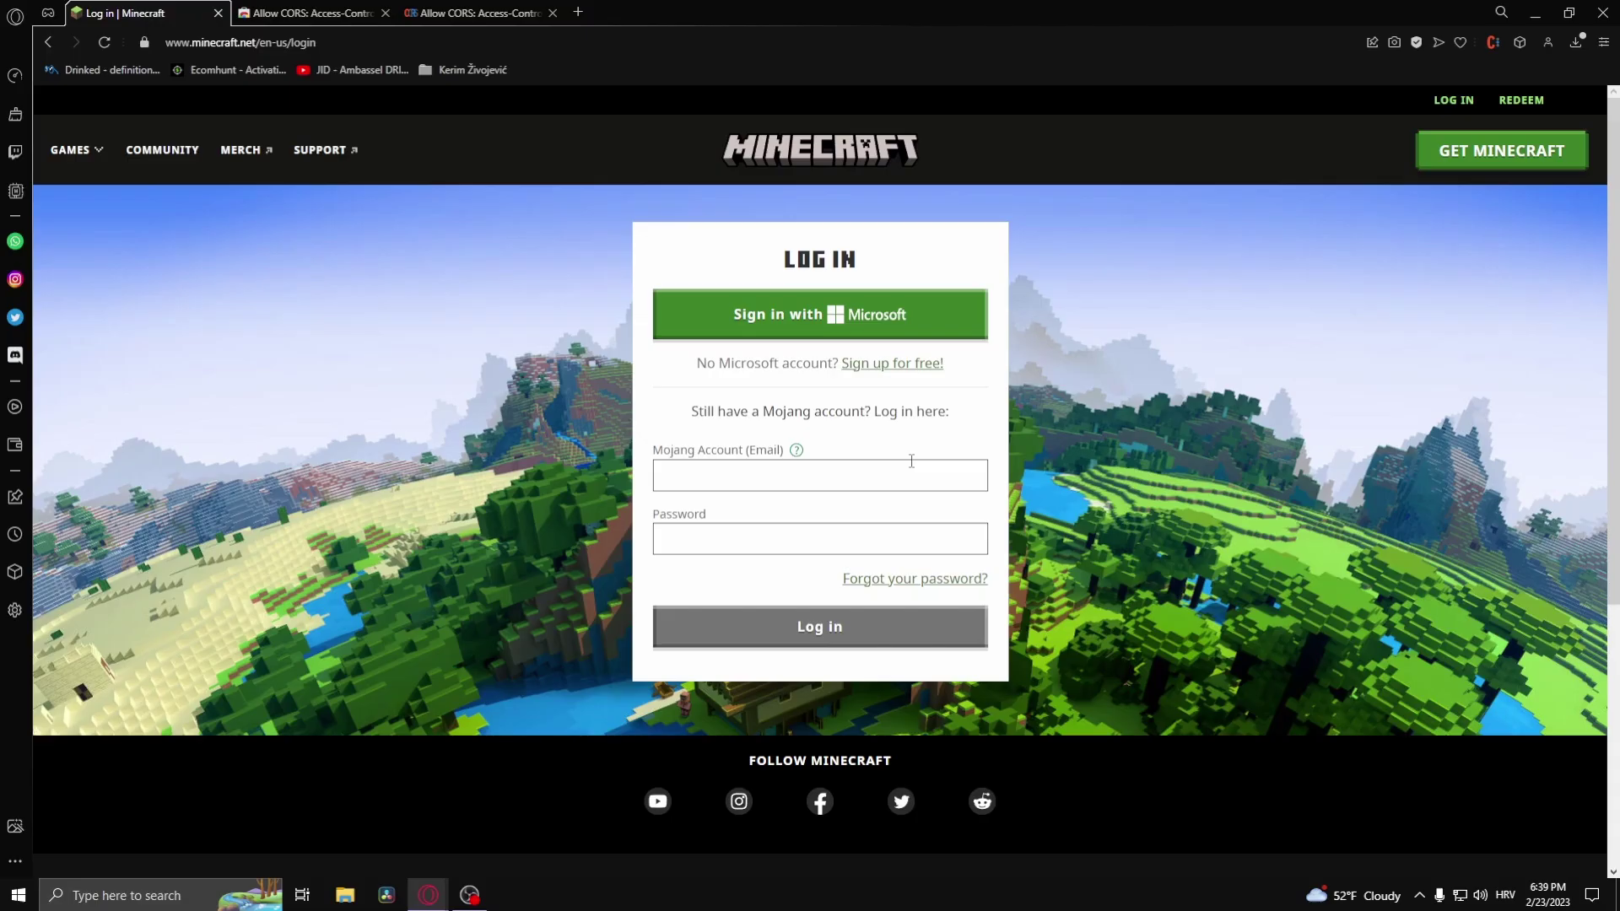
- Hide the browser with Win+D to show the desktop
key("super+d")
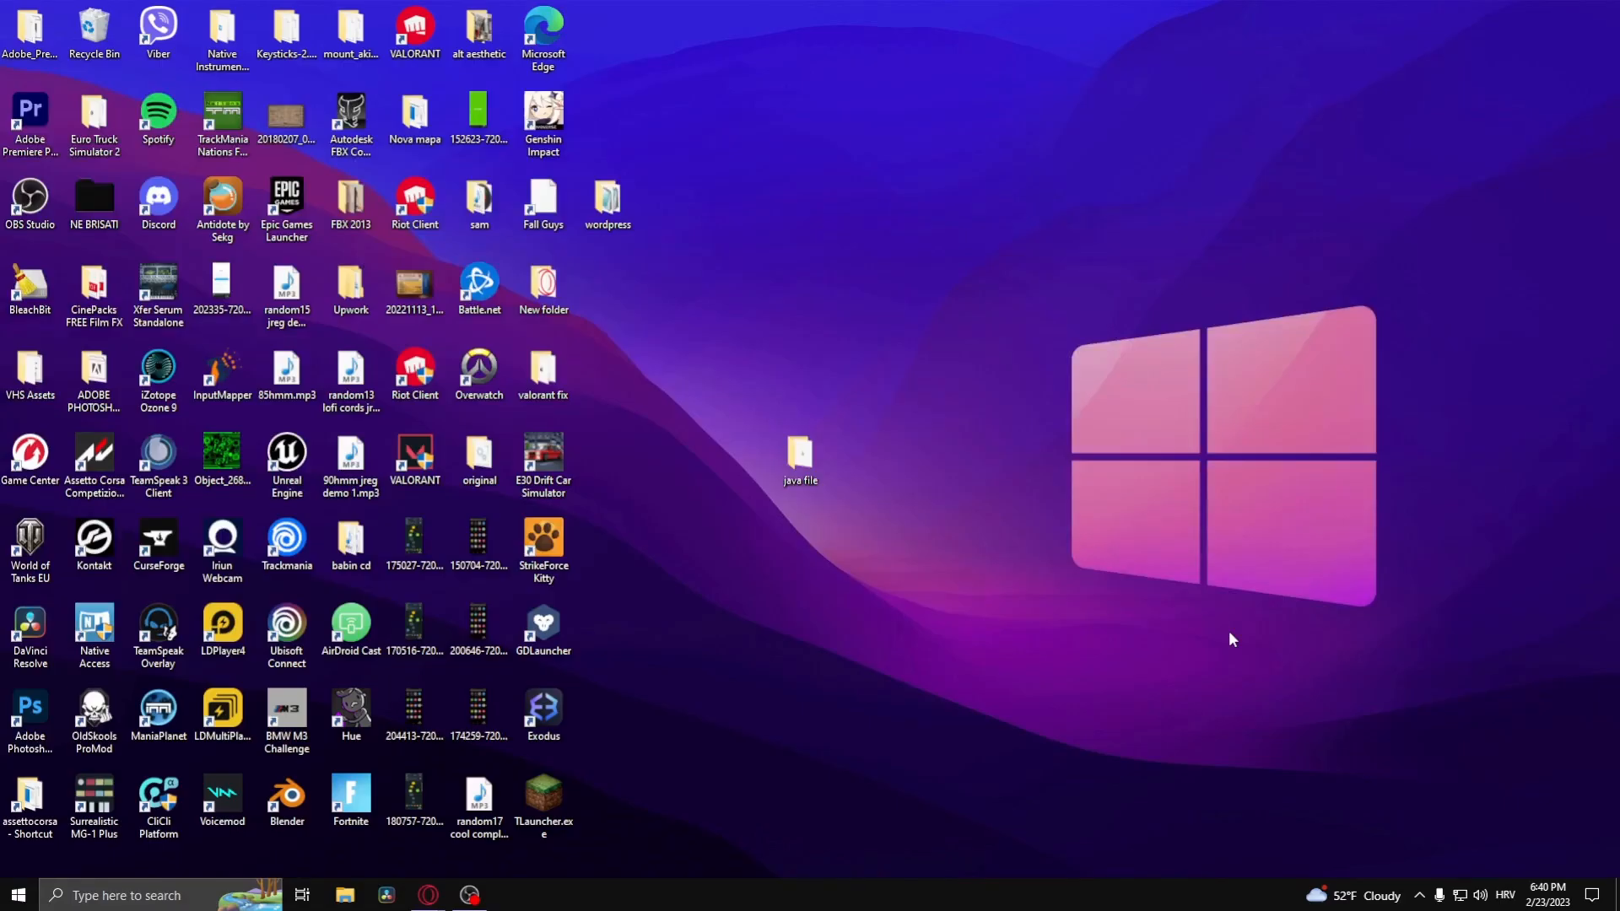